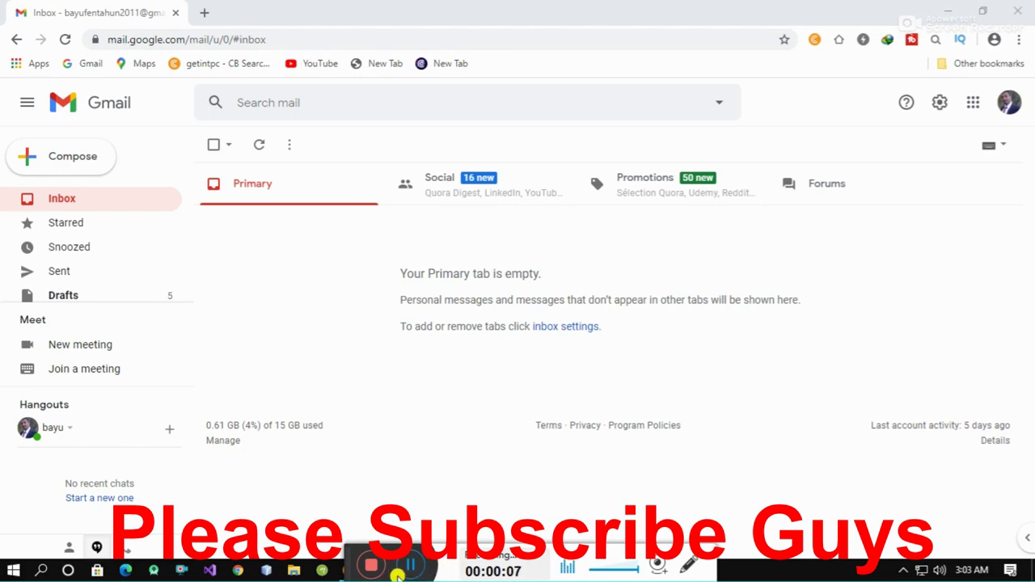
# Search the web for 'word to pdf' in a new Chrome tab.
pyautogui.click(204, 13)
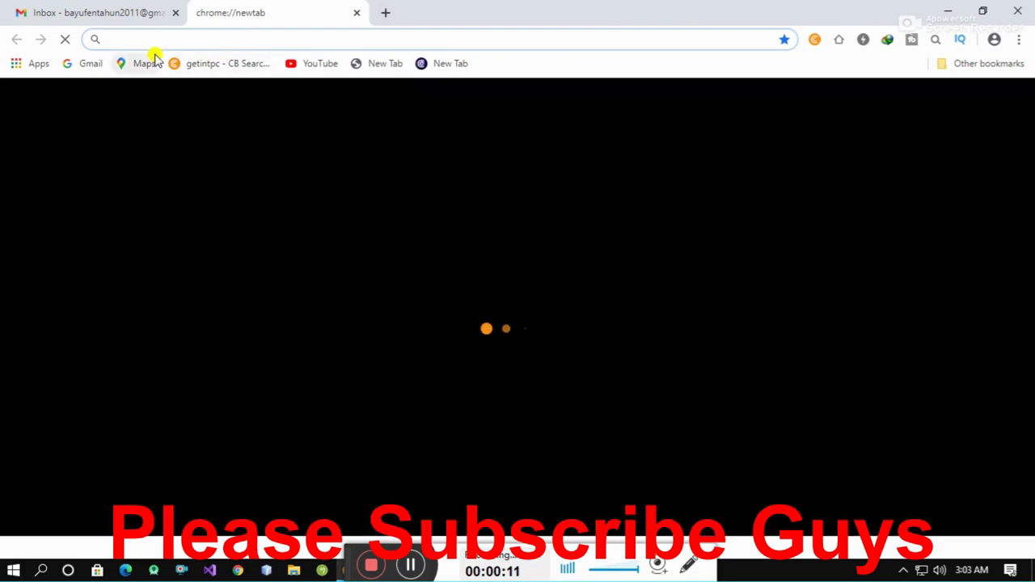
pyautogui.write('wo')
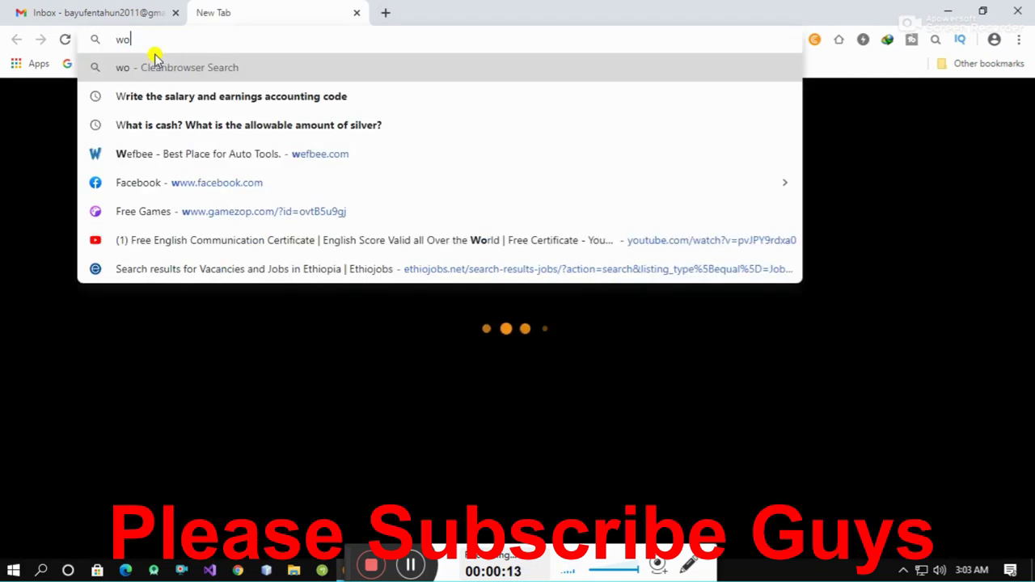
pyautogui.write('rd ')
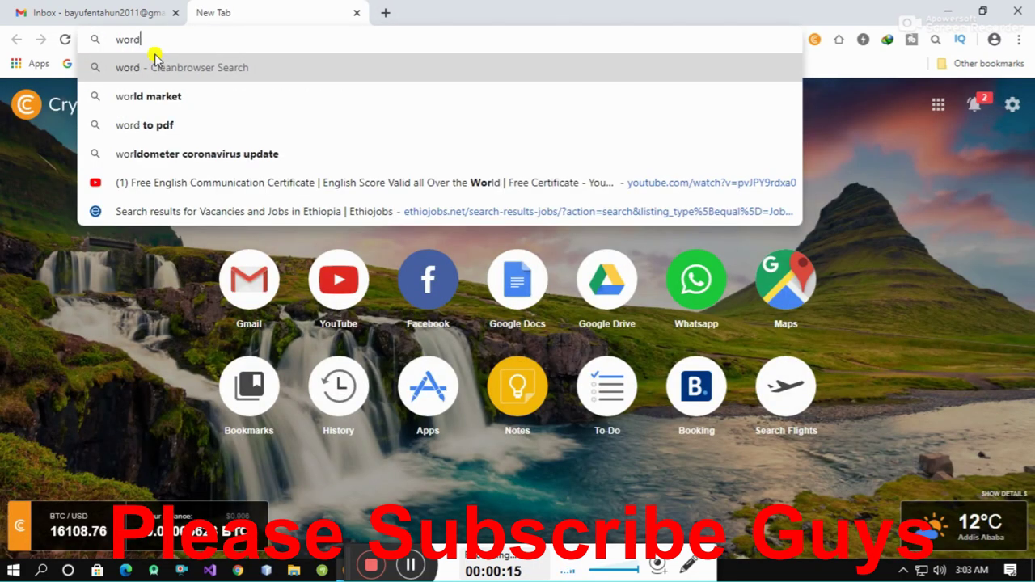
pyautogui.write('to p')
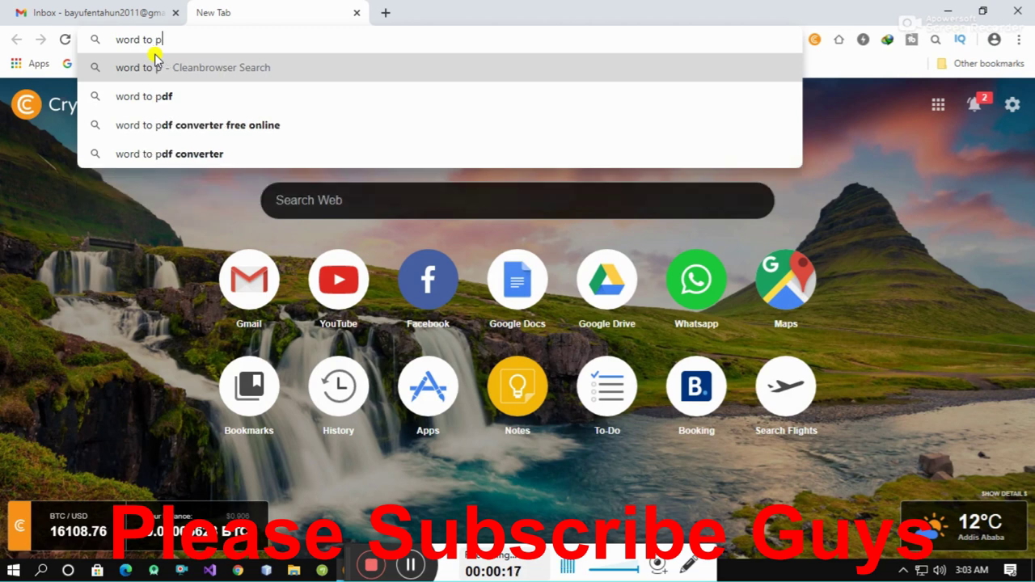
pyautogui.write('df')
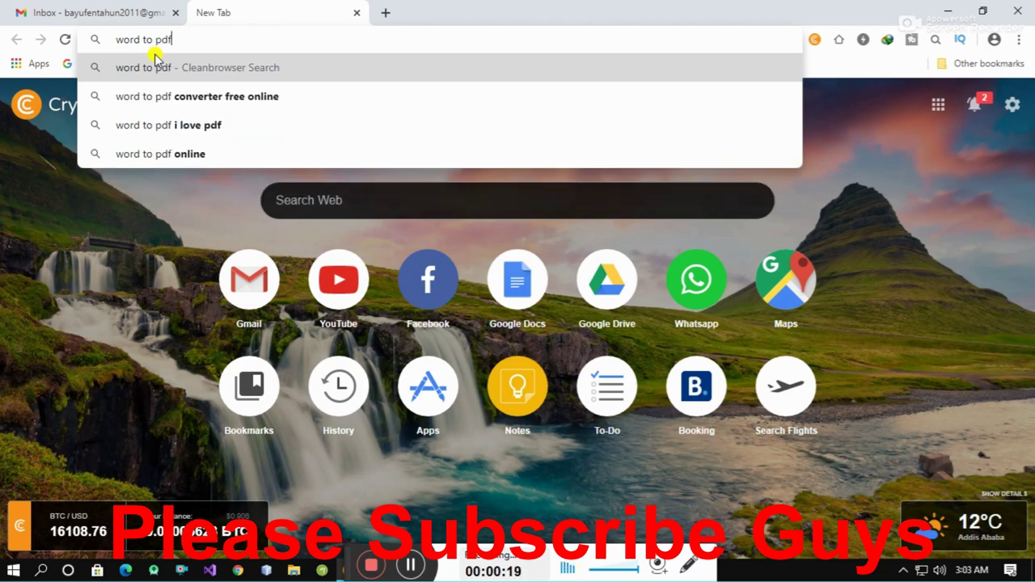
pyautogui.press('Return')
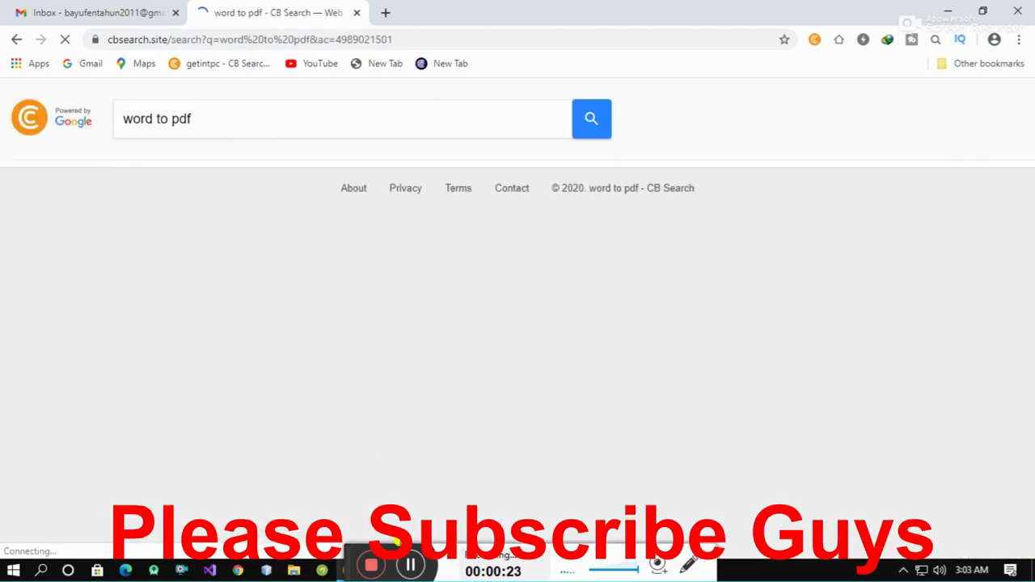
# Browse the results and open the wordtopdf.com 'Word to PDF Converter – 100% Free' site.
pyautogui.scroll(-4, 421, 400)
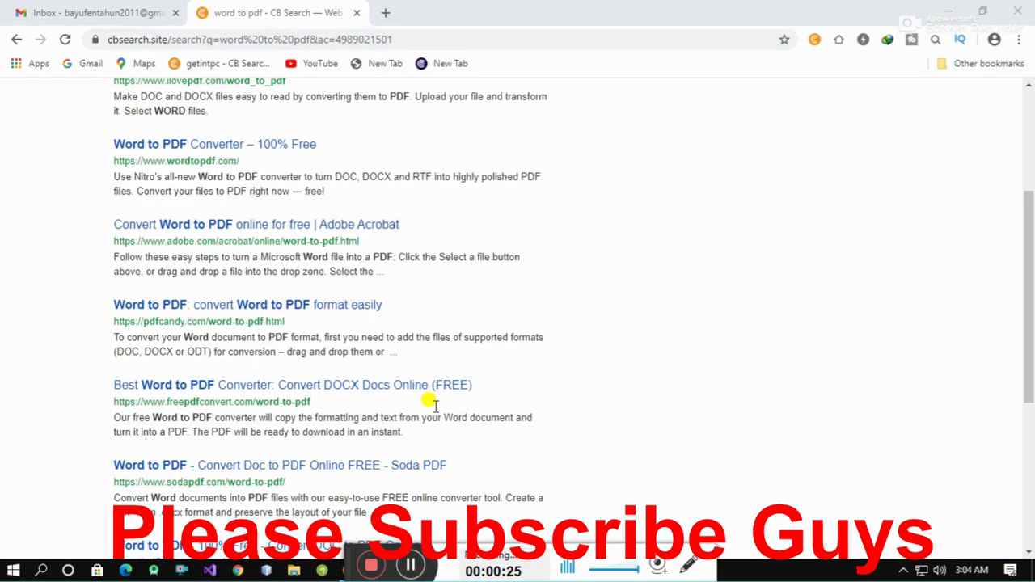
pyautogui.scroll(2, 417, 401)
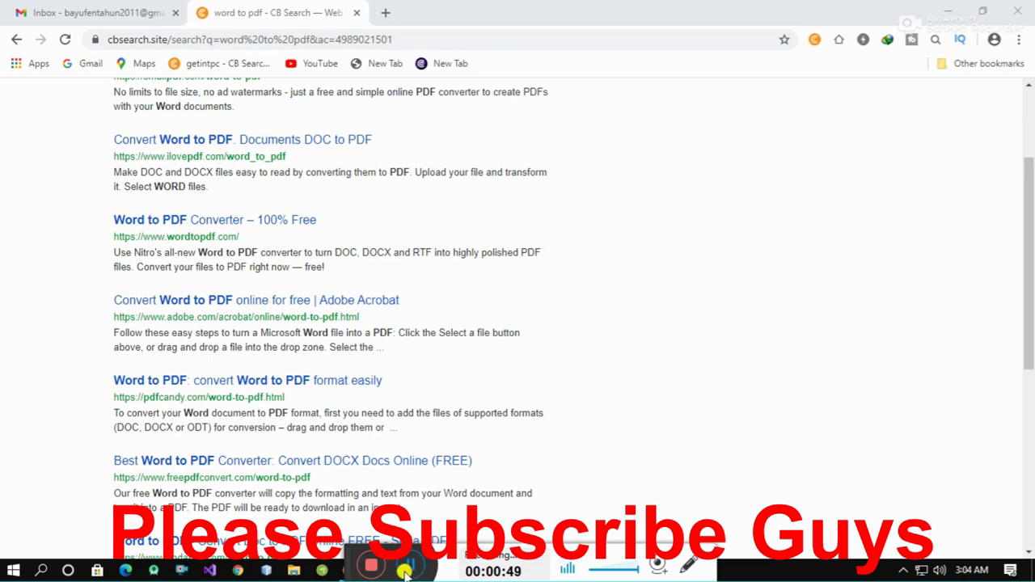
pyautogui.scroll(2, 307, 162)
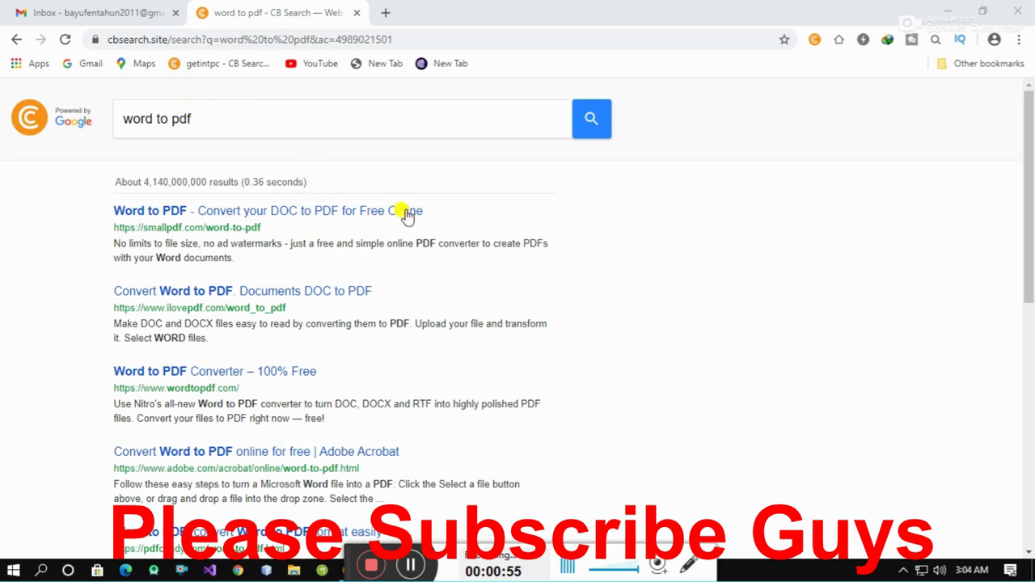
pyautogui.scroll(-1, 404, 214)
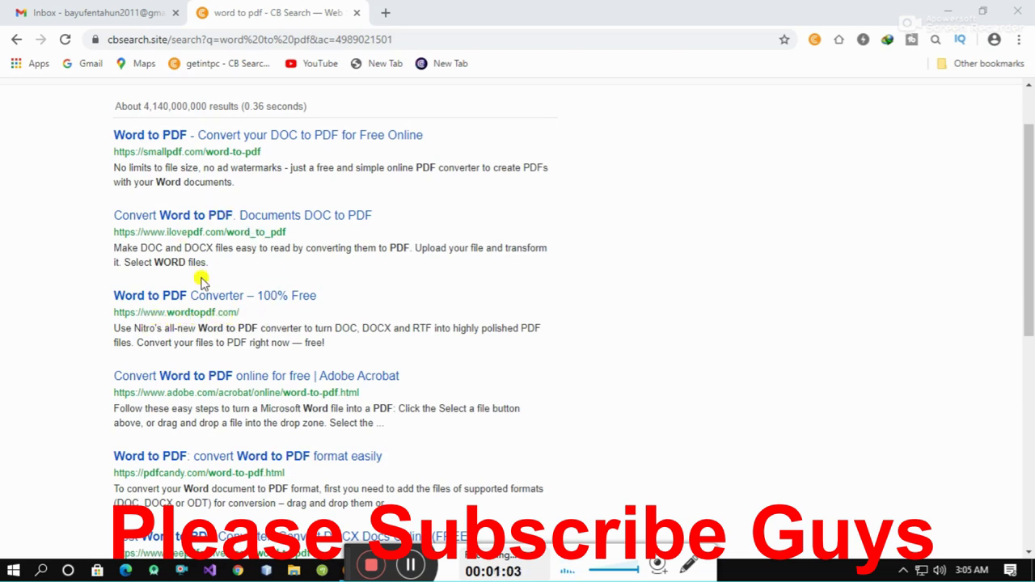
pyautogui.scroll(-1, 171, 303)
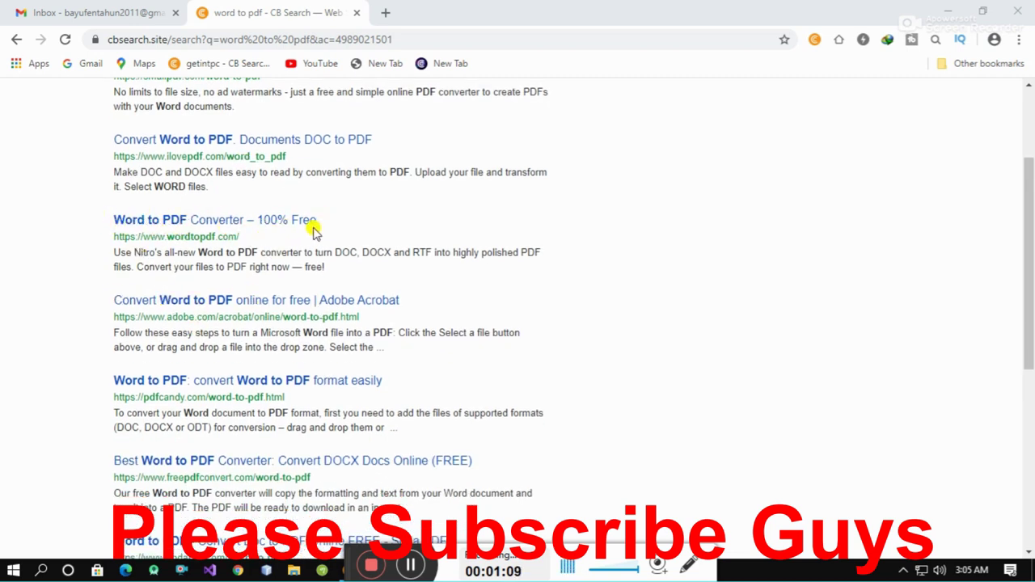
pyautogui.click(149, 222)
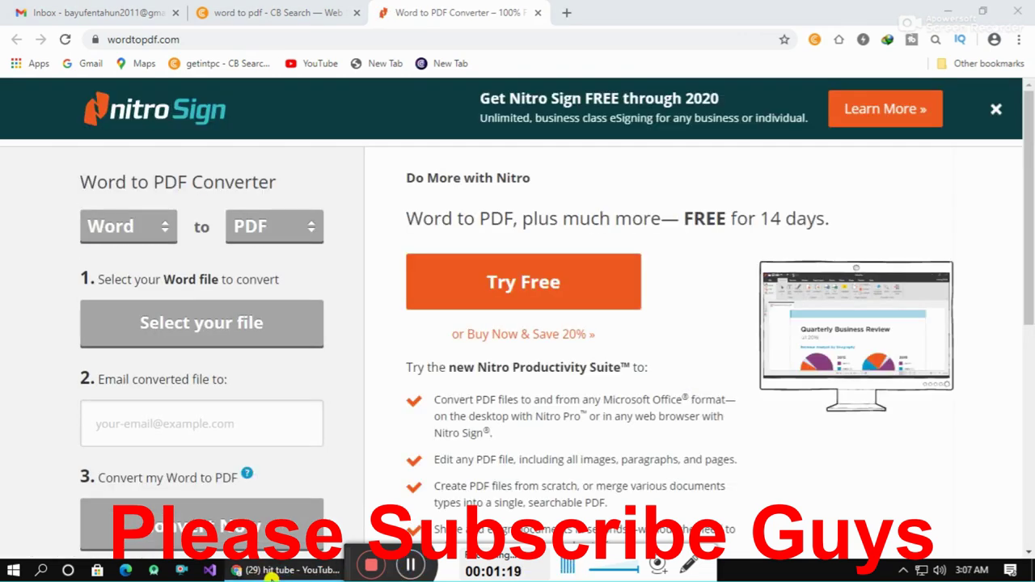
pyautogui.click(272, 570)
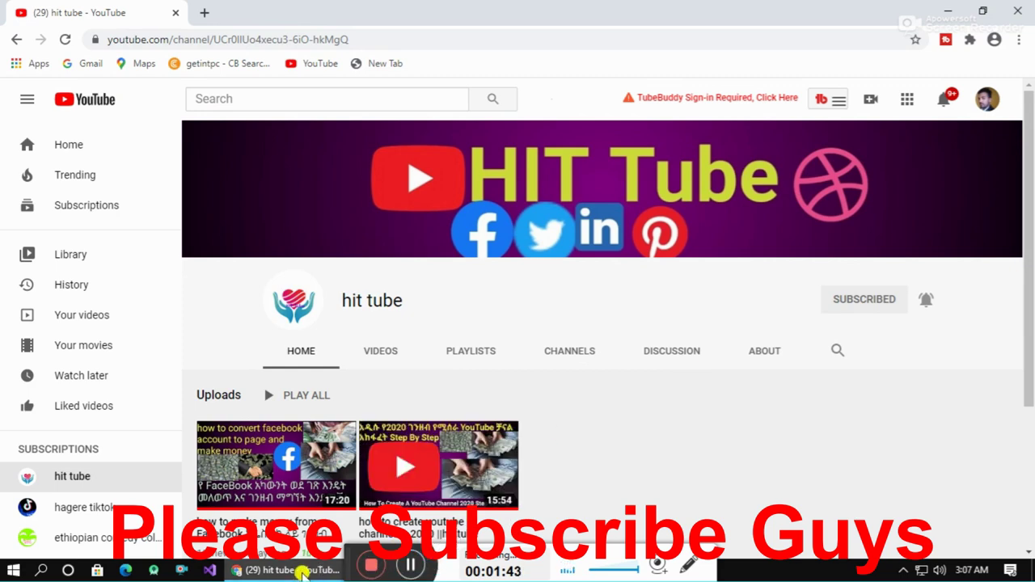
pyautogui.moveTo(344, 561); pyautogui.dragTo(570, 540)
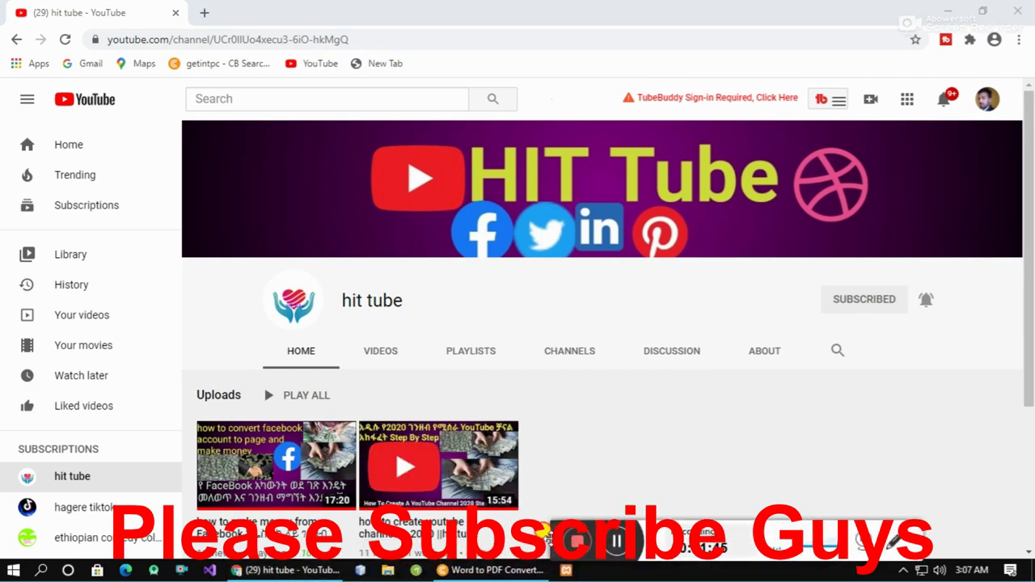
pyautogui.click(488, 572)
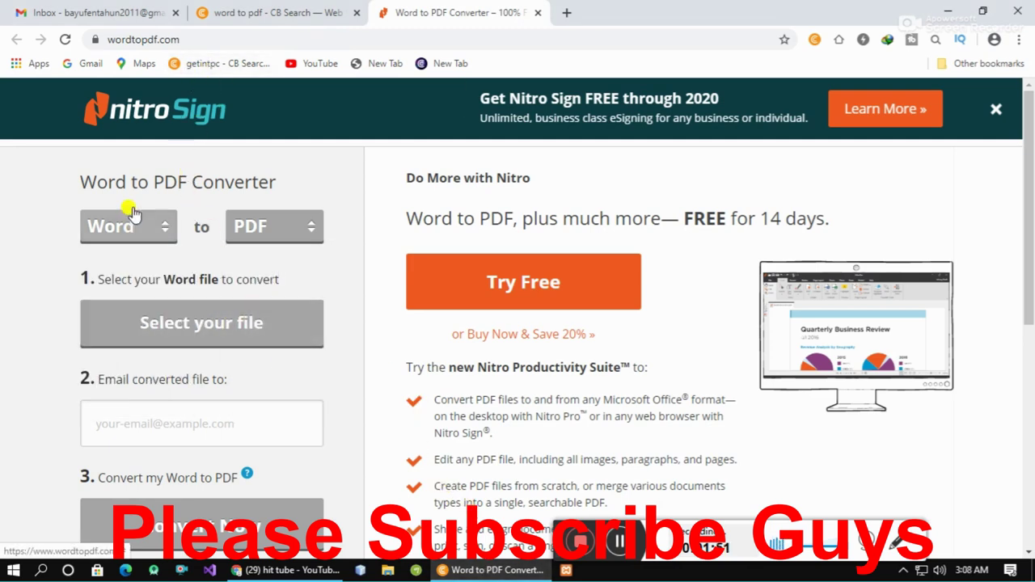
# Review the source and output format dropdowns, keep Word to PDF, and begin choosing the file.
pyautogui.click(164, 232)
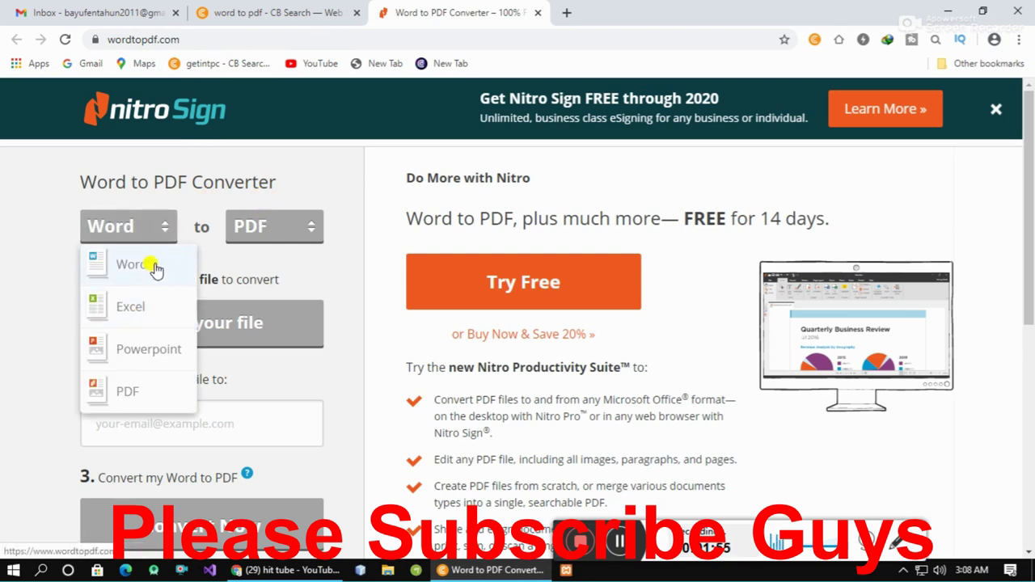
pyautogui.click(309, 232)
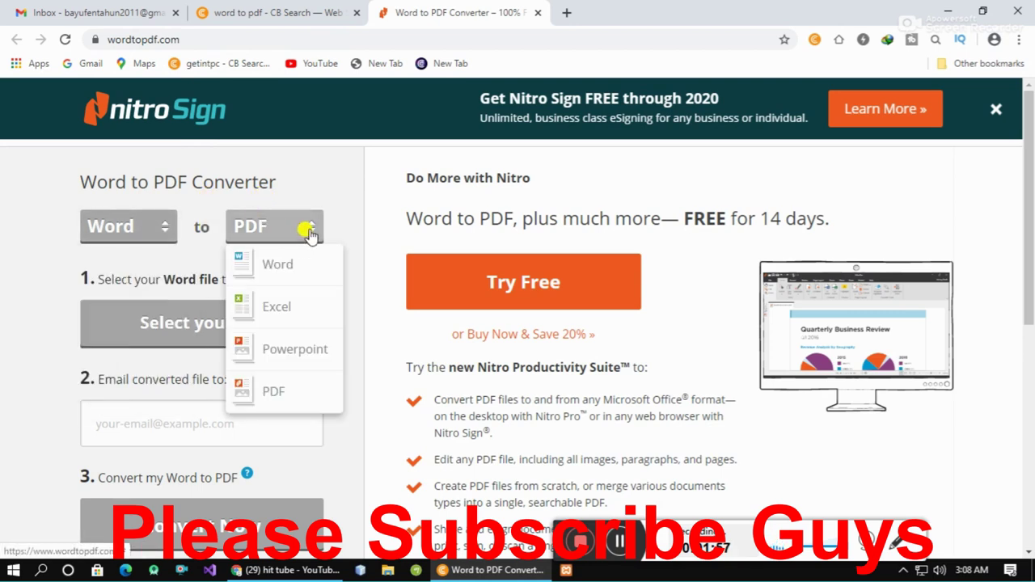
pyautogui.click(136, 229)
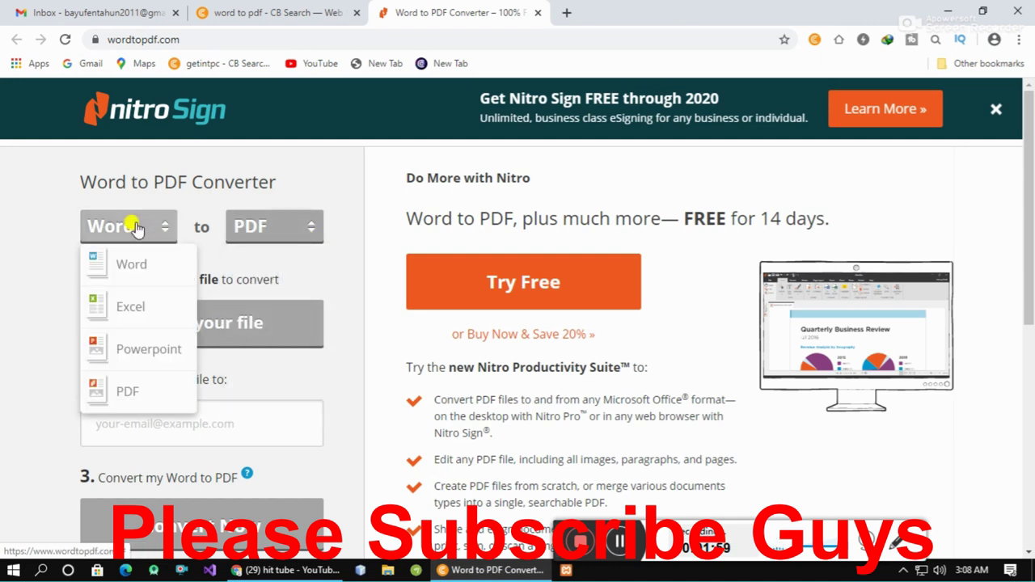
pyautogui.click(275, 228)
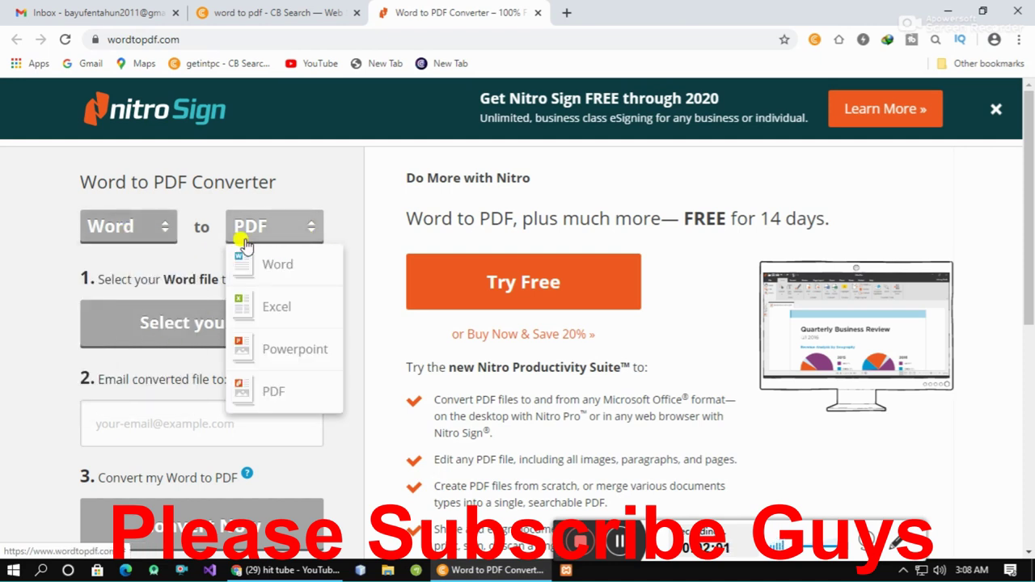
pyautogui.click(120, 235)
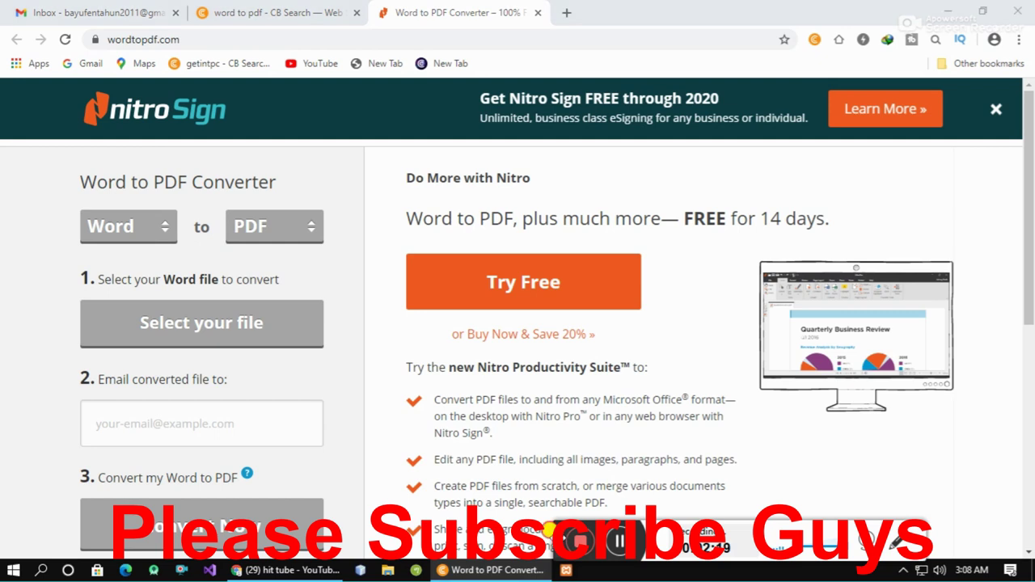
pyautogui.moveTo(549, 530)
pyautogui.mouseDown()
pyautogui.moveTo(552, 570)
pyautogui.moveTo(534, 570)
pyautogui.mouseUp()
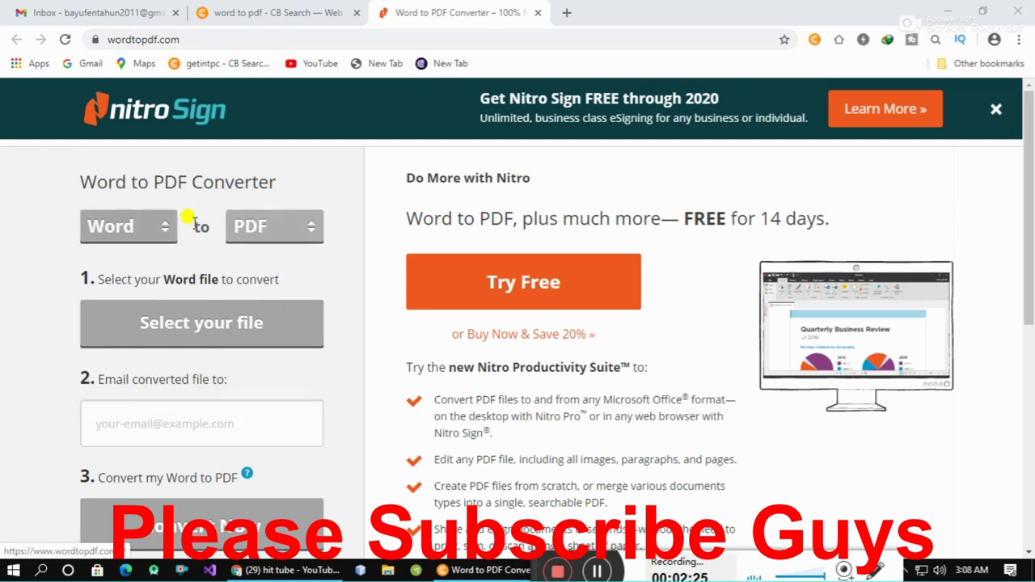
pyautogui.moveTo(159, 233)
pyautogui.moveTo(273, 227)
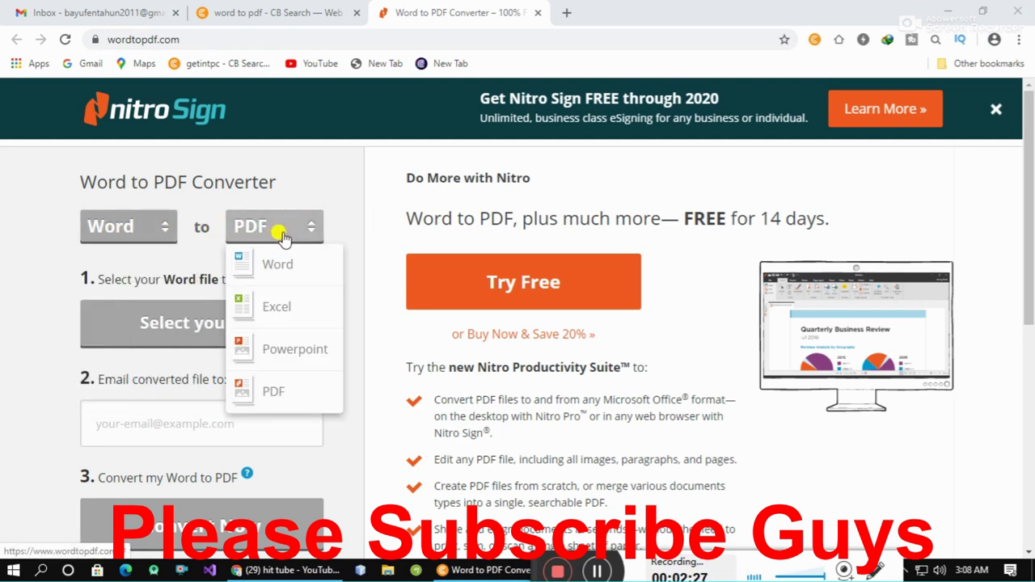
pyautogui.click(218, 327)
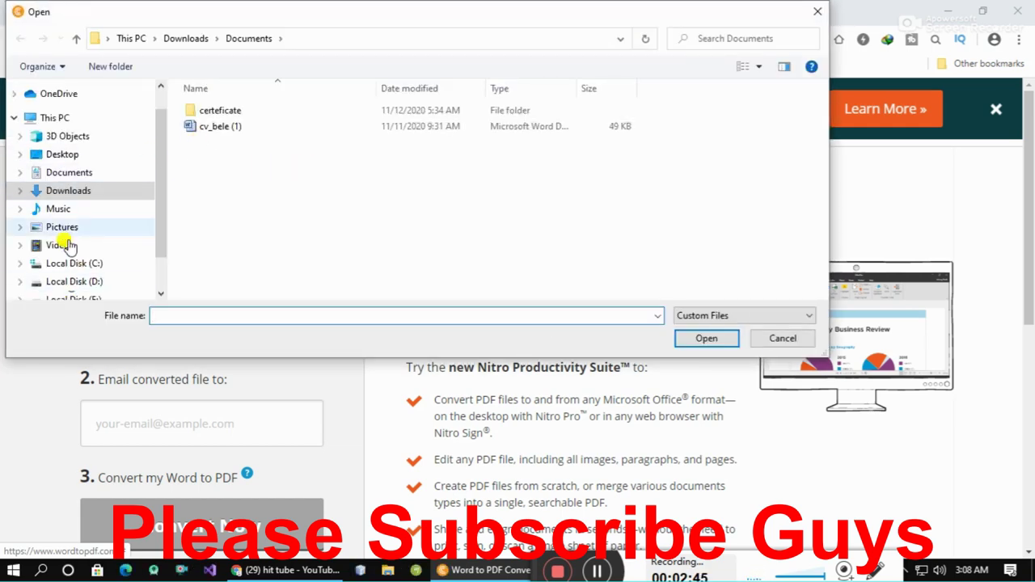
# Choose tam1 from the Desktop's DE folder as the file to upload.
pyautogui.click(64, 156)
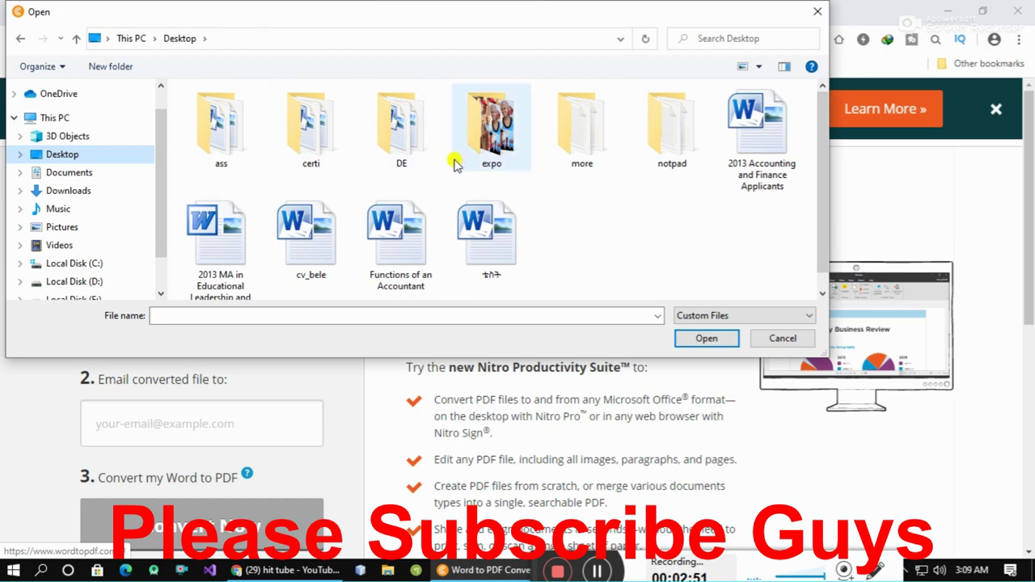
pyautogui.scroll(-1, 536, 198)
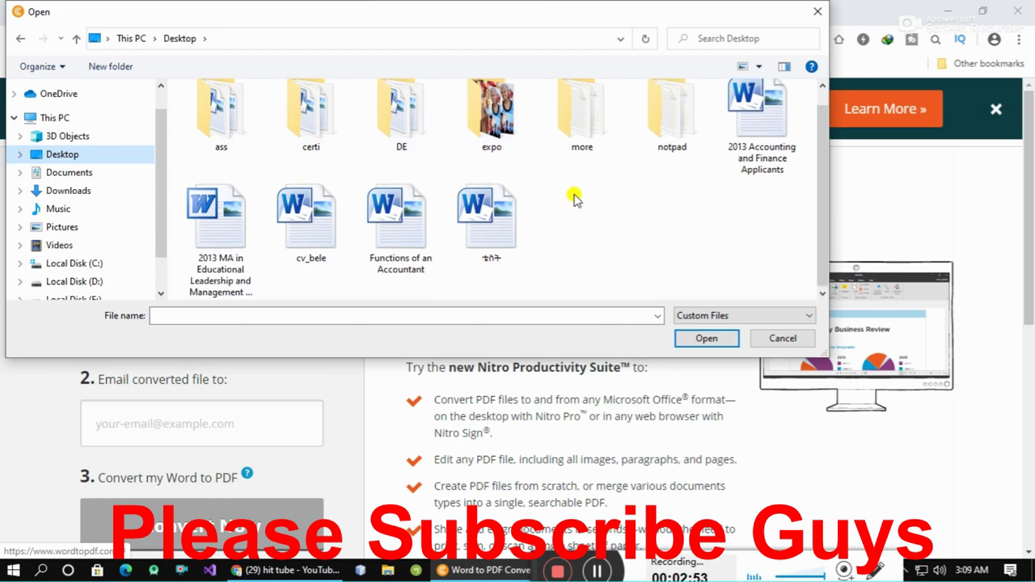
pyautogui.scroll(1, 574, 198)
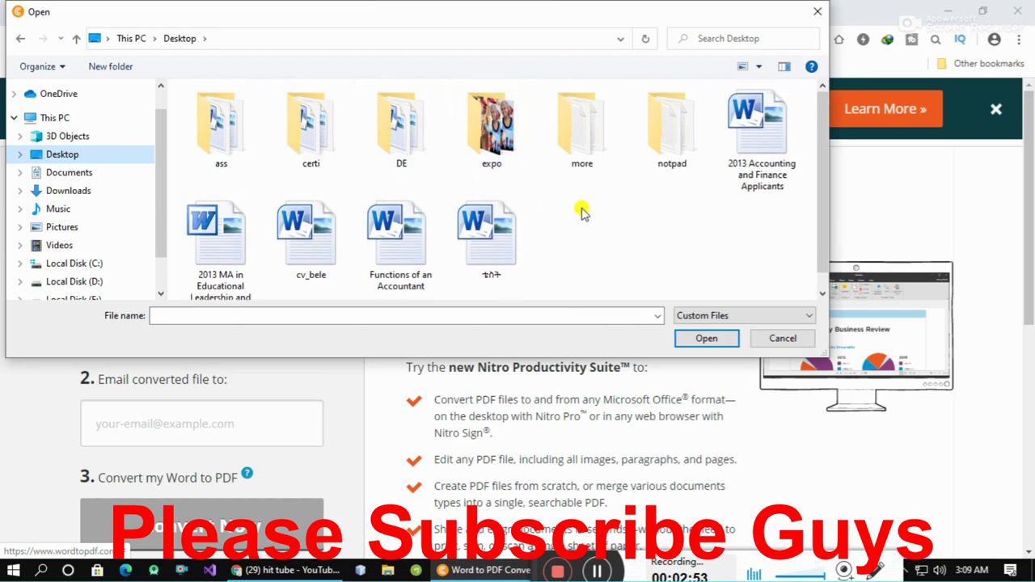
pyautogui.doubleClick(405, 121)
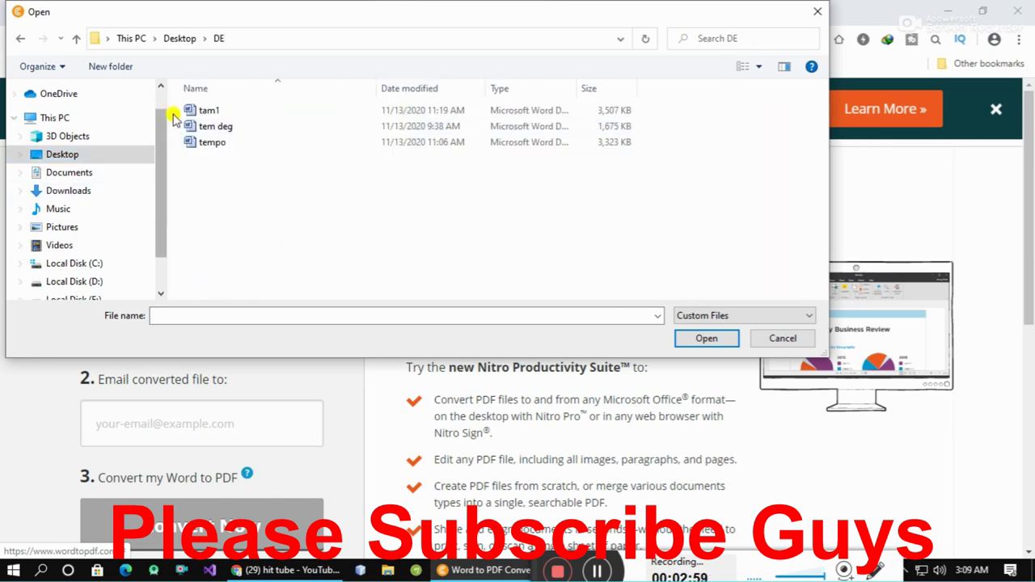
pyautogui.click(206, 111)
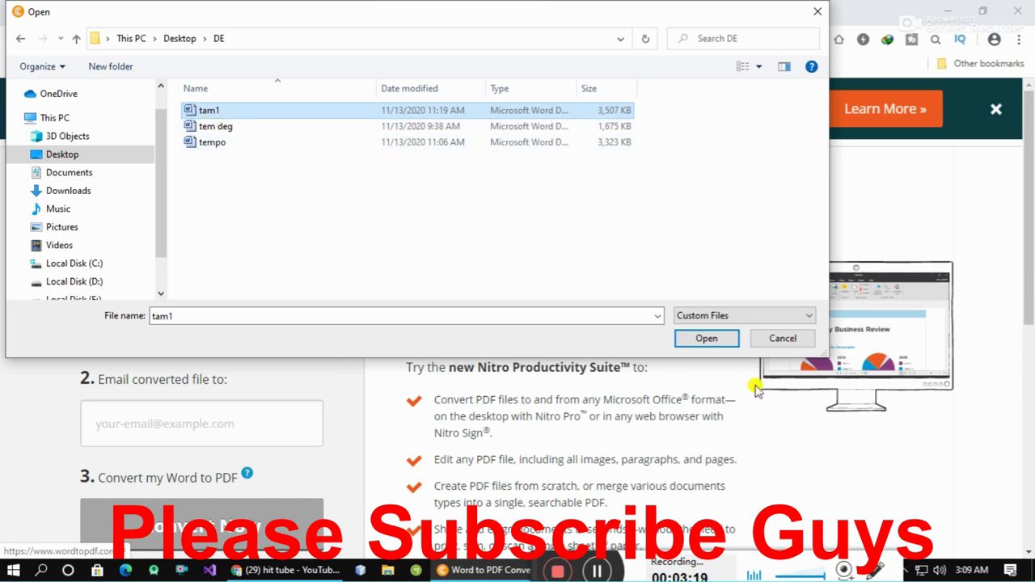
pyautogui.click(706, 338)
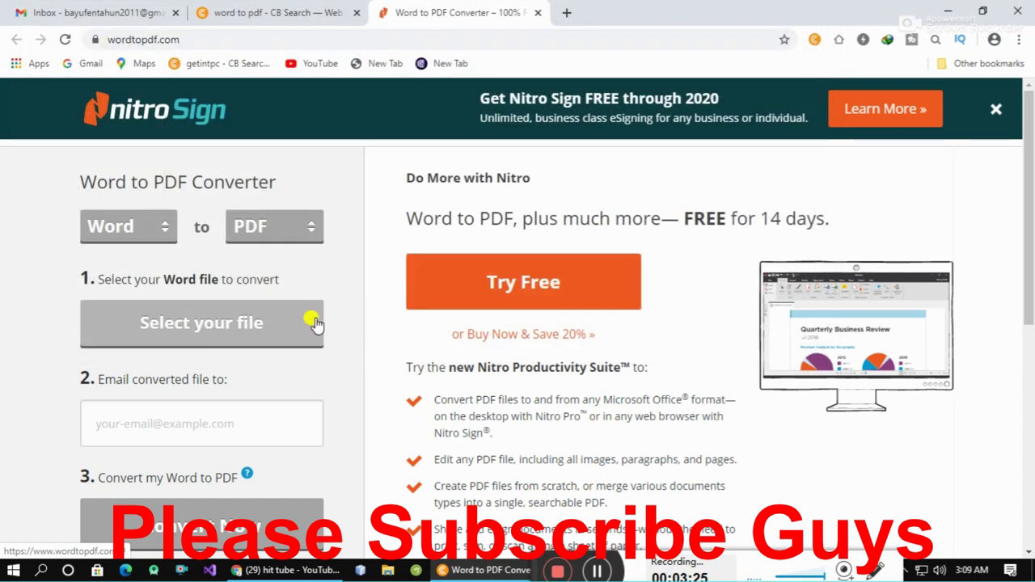
# Enter the Gmail address in the 'Email converted file to' field.
pyautogui.scroll(-2, 203, 321)
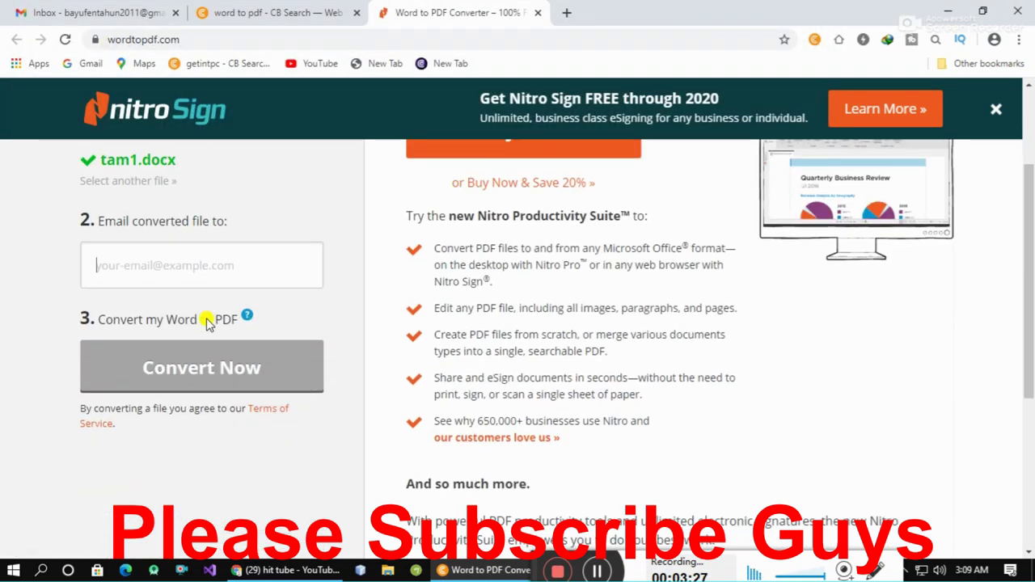
pyautogui.scroll(2, 212, 259)
pyautogui.scroll(-1, 267, 372)
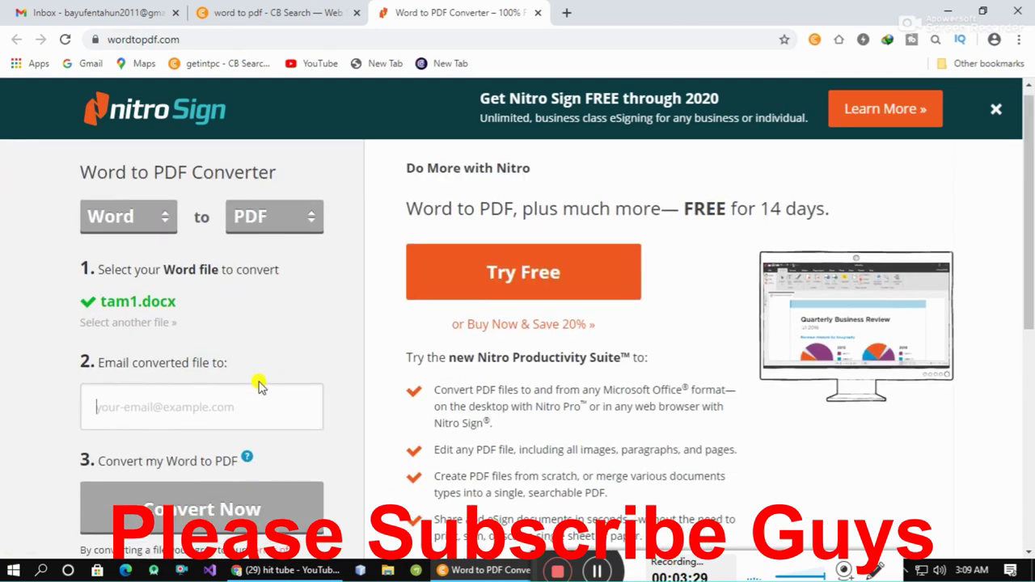
pyautogui.scroll(1, 199, 296)
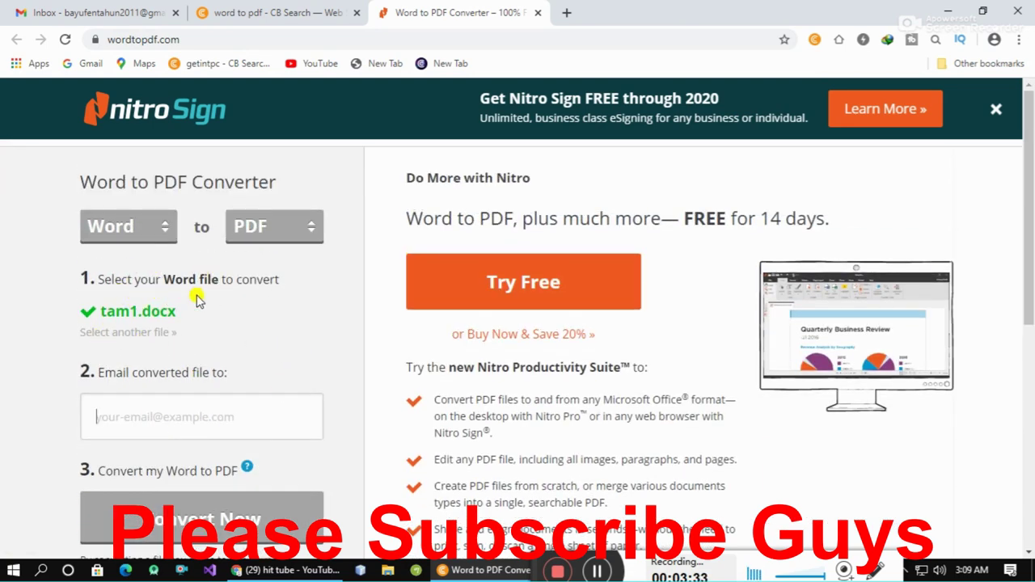
pyautogui.scroll(-2, 203, 296)
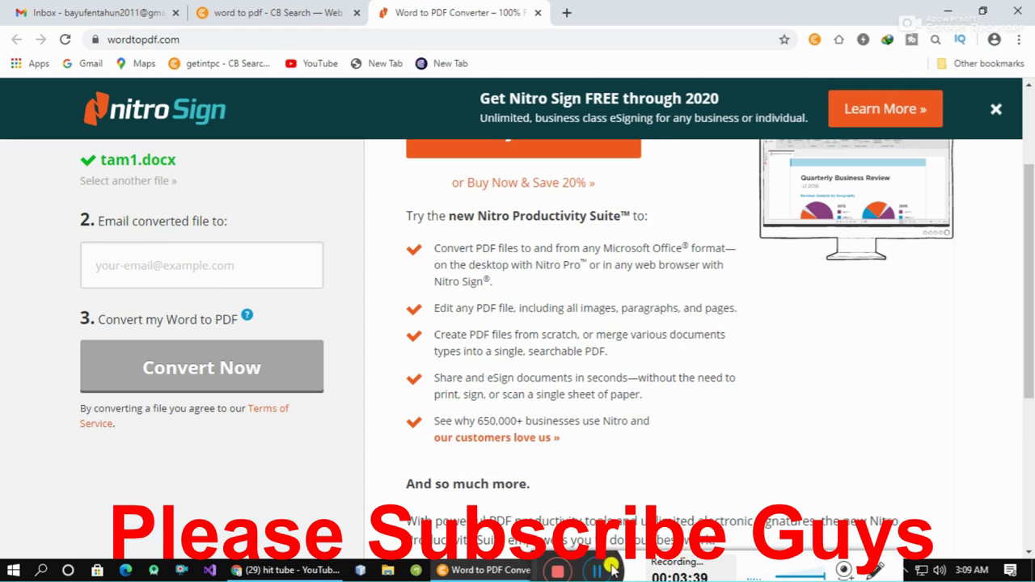
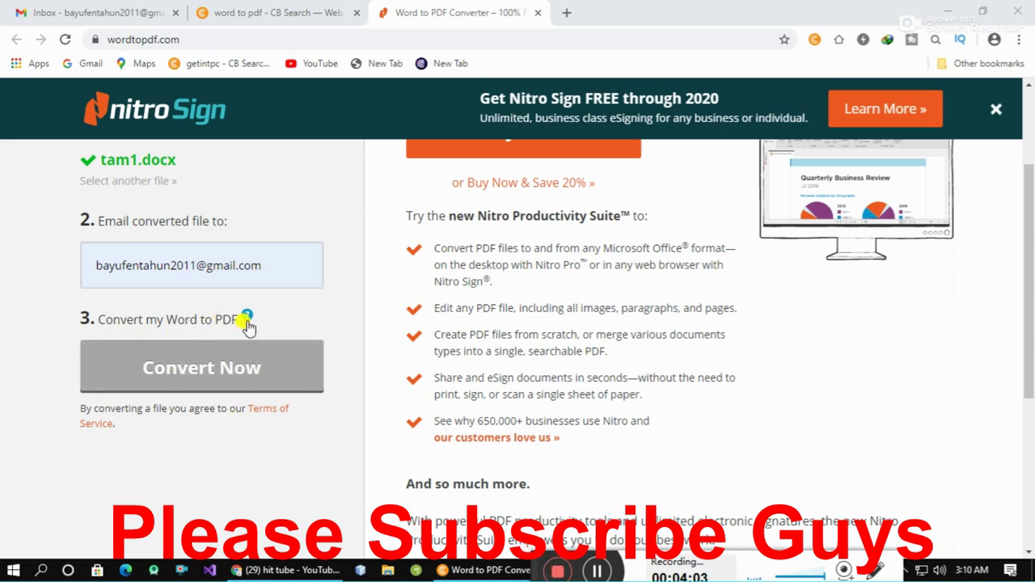
# Submit tam1.docx for conversion to PDF.
pyautogui.scroll(2, 206, 253)
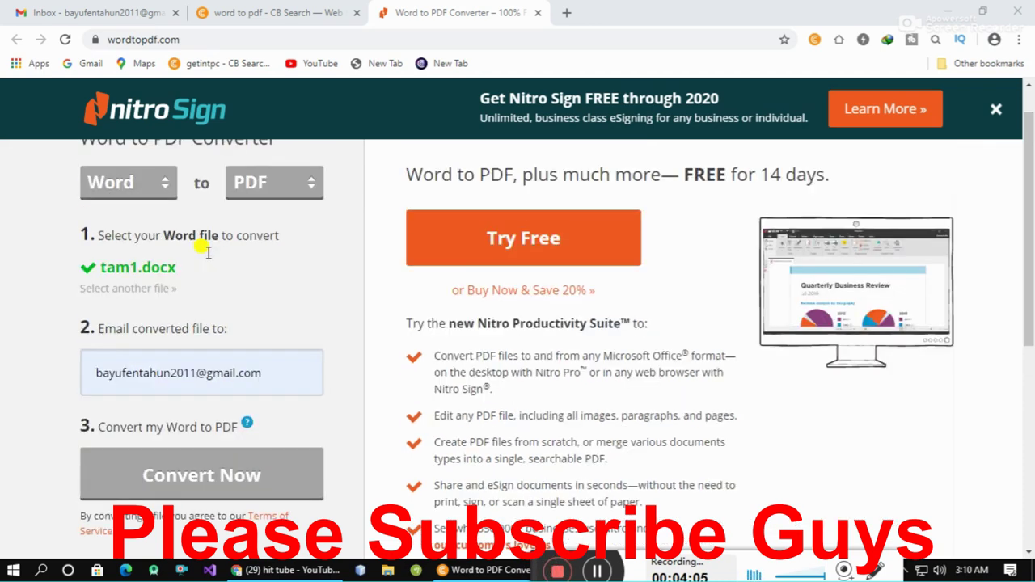
pyautogui.scroll(-2, 206, 255)
pyautogui.scroll(2, 208, 263)
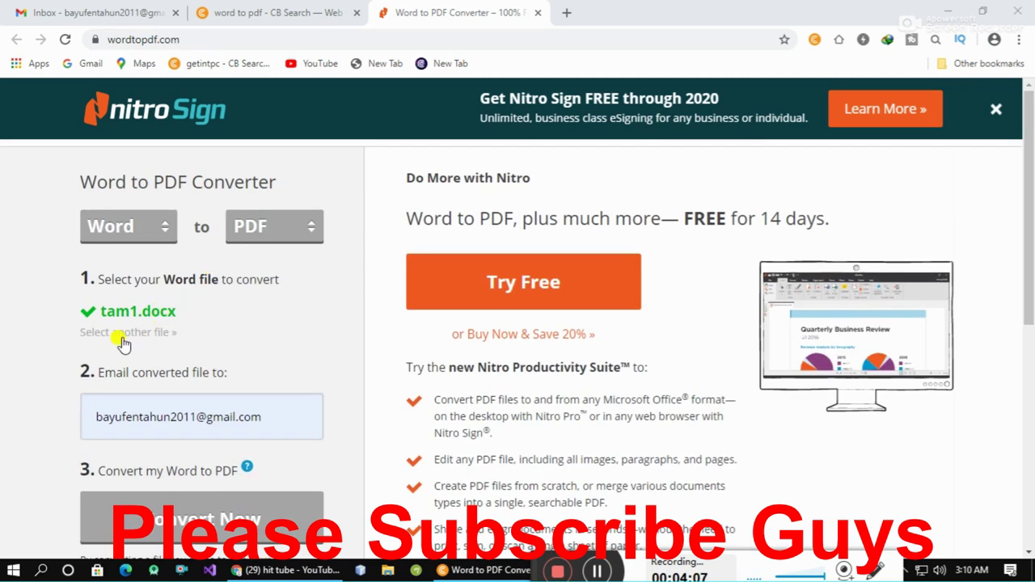
pyautogui.scroll(-1, 225, 331)
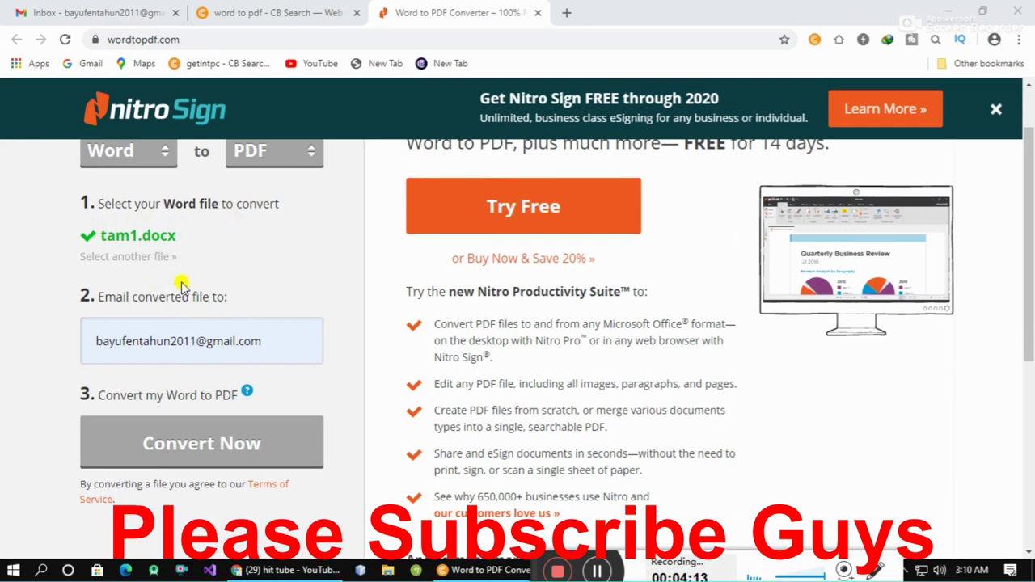
pyautogui.scroll(-2, 162, 323)
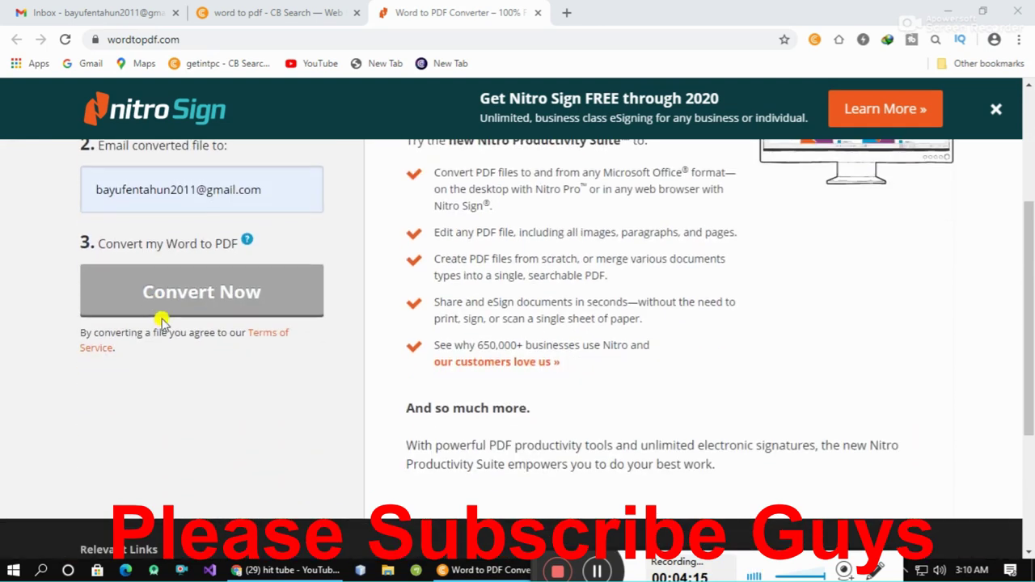
pyautogui.scroll(2, 209, 210)
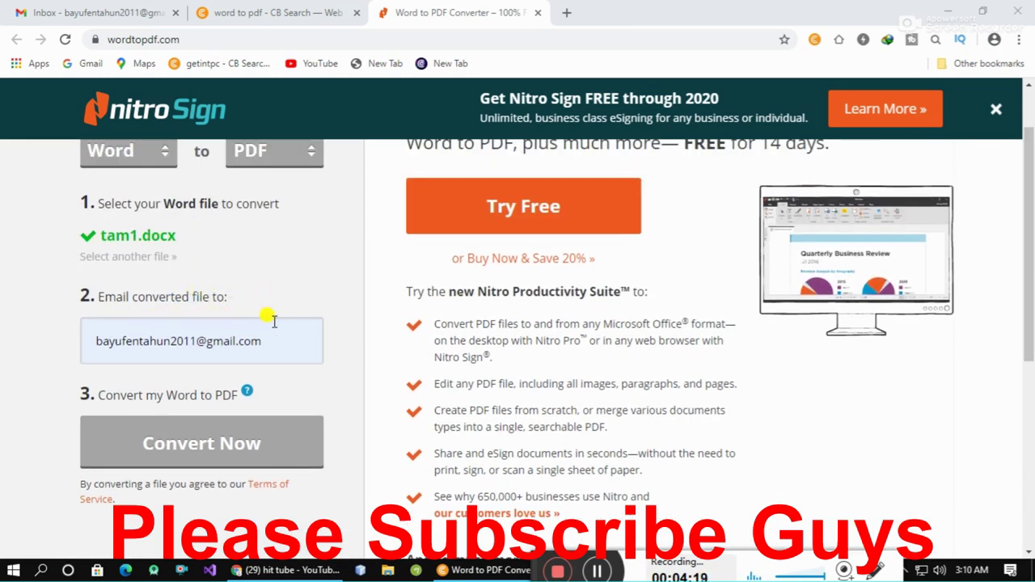
pyautogui.scroll(-1, 314, 321)
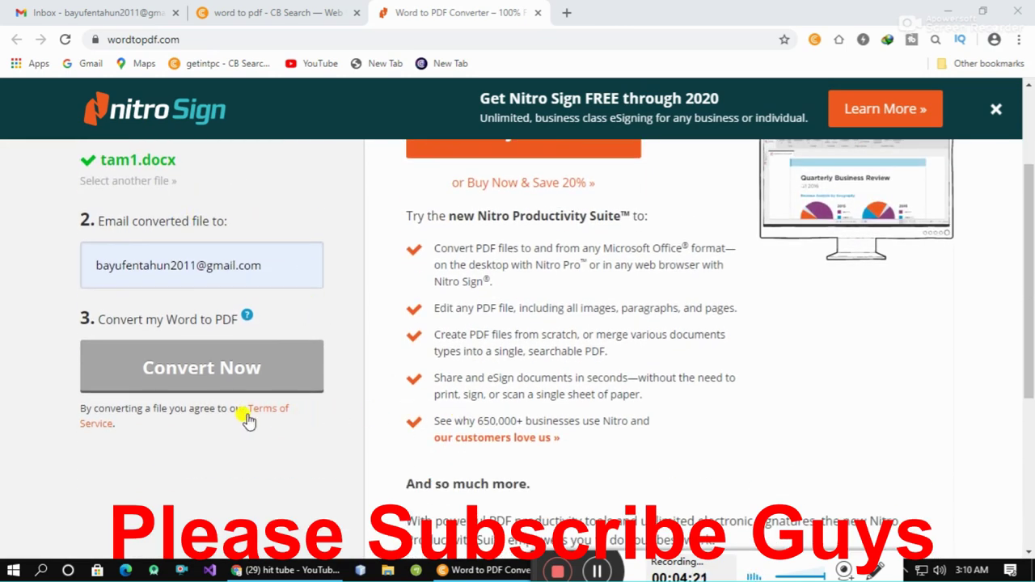
pyautogui.click(210, 376)
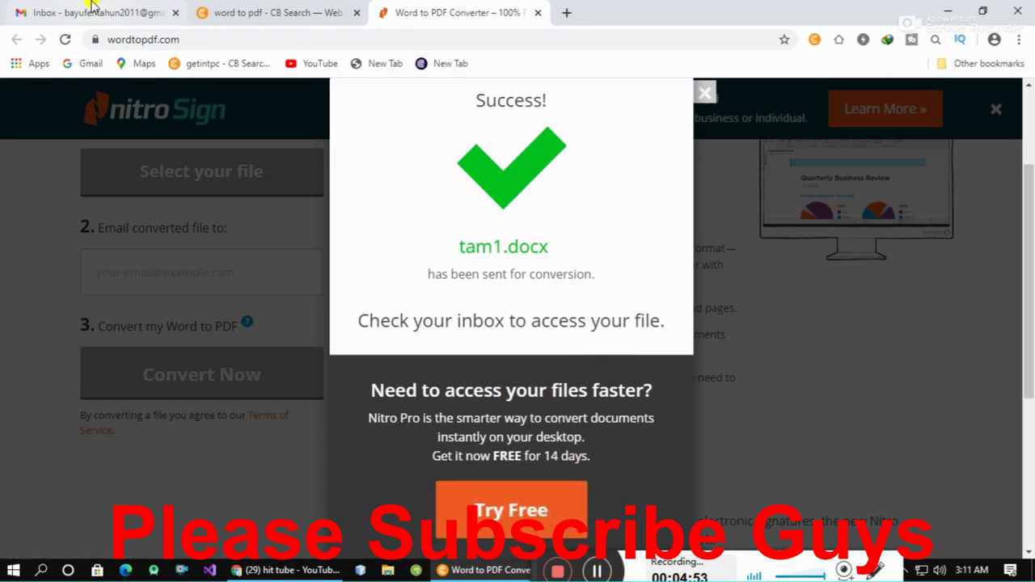
# Go to the Gmail inbox and reload it until Nitro's converted-document email appears.
pyautogui.click(119, 13)
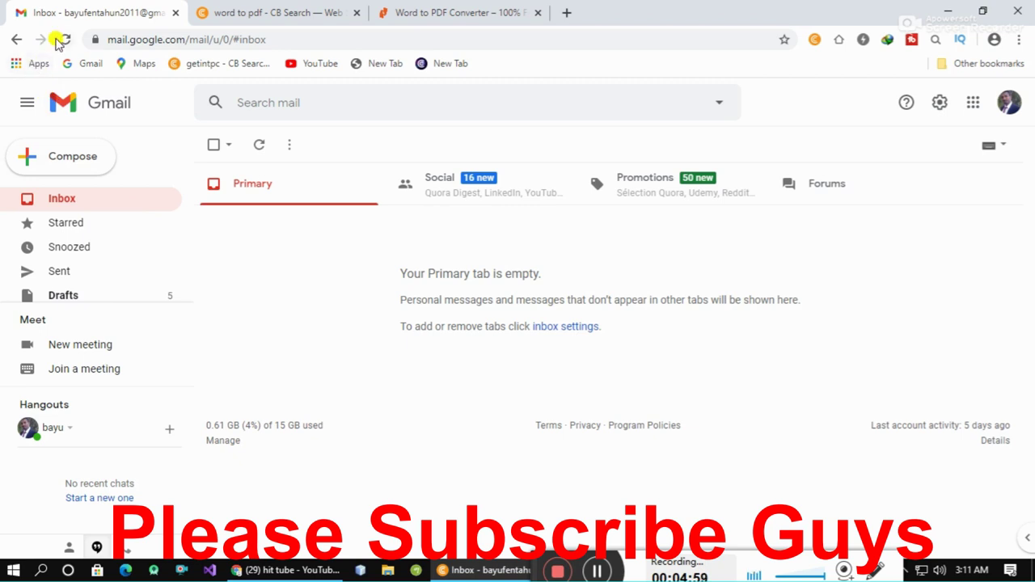
pyautogui.click(67, 39)
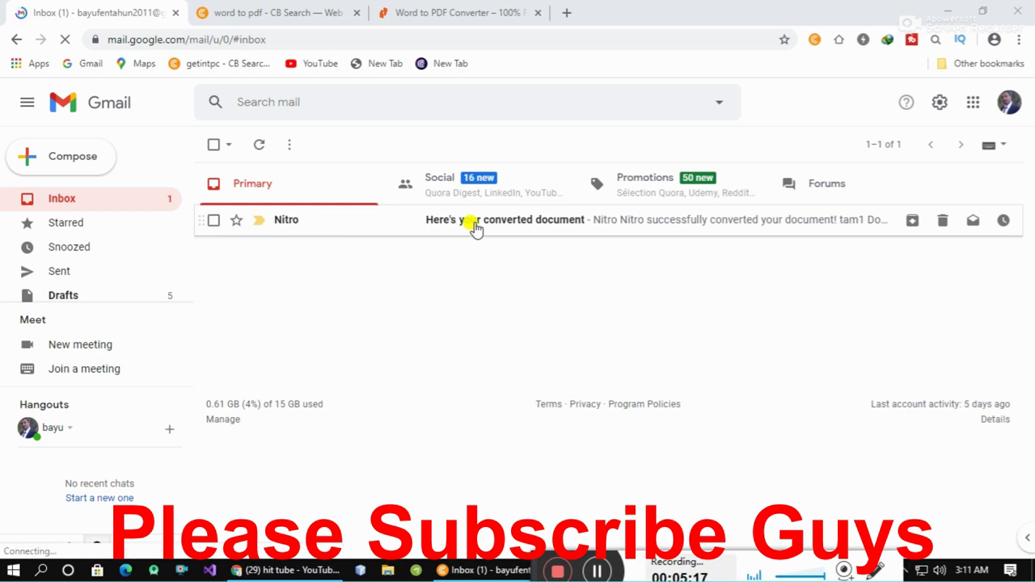
# Open Nitro's 'Here's your converted document' email and download the tam1 PDF.
pyautogui.click(475, 227)
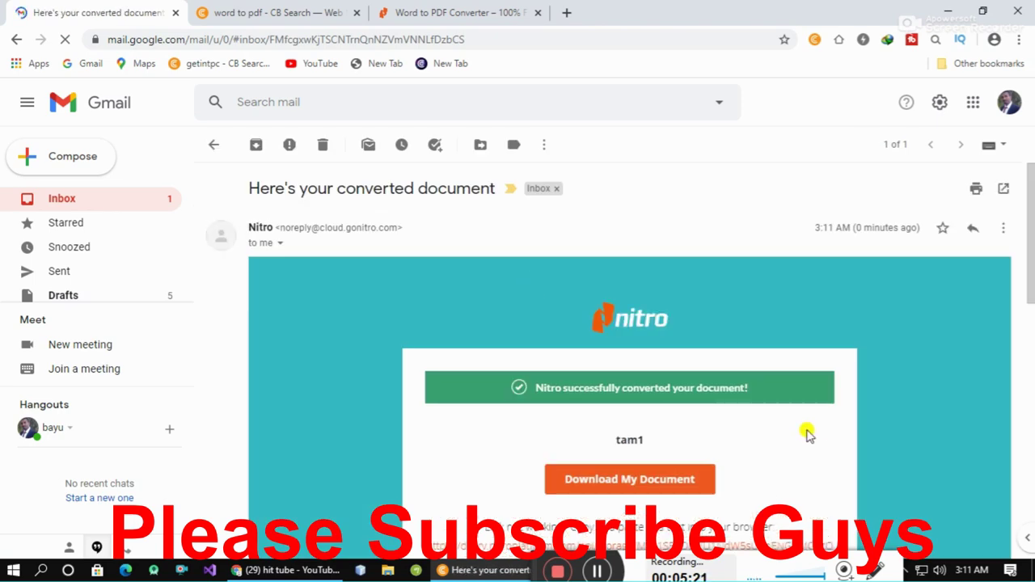
pyautogui.scroll(-2, 705, 410)
pyautogui.scroll(-1, 703, 384)
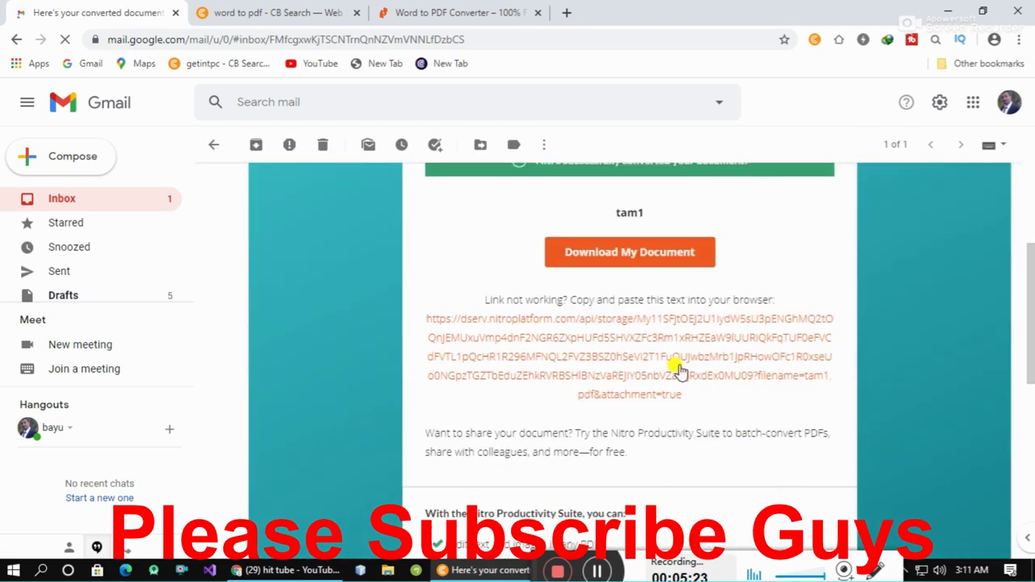
pyautogui.scroll(3, 651, 279)
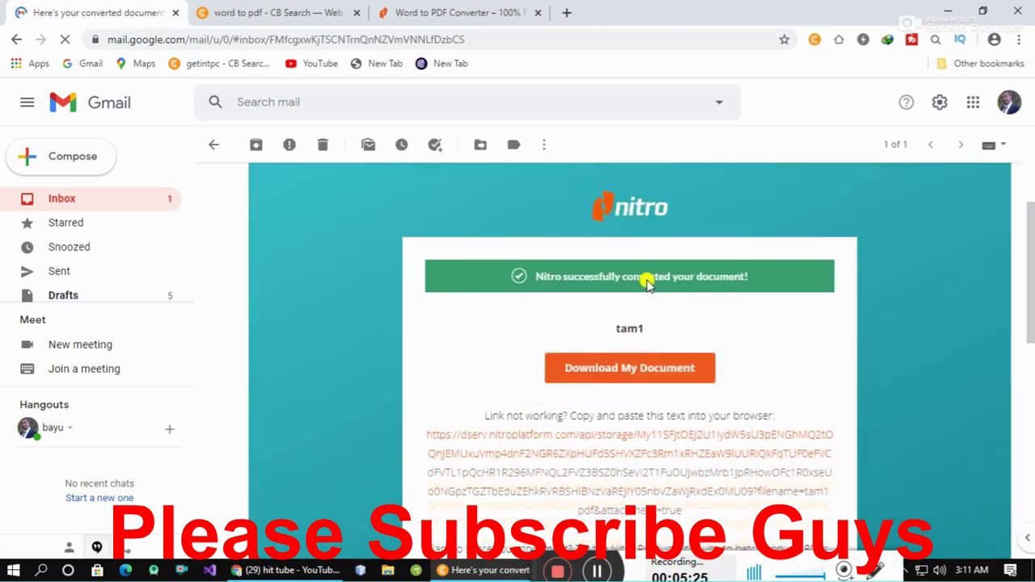
pyautogui.scroll(-2, 703, 428)
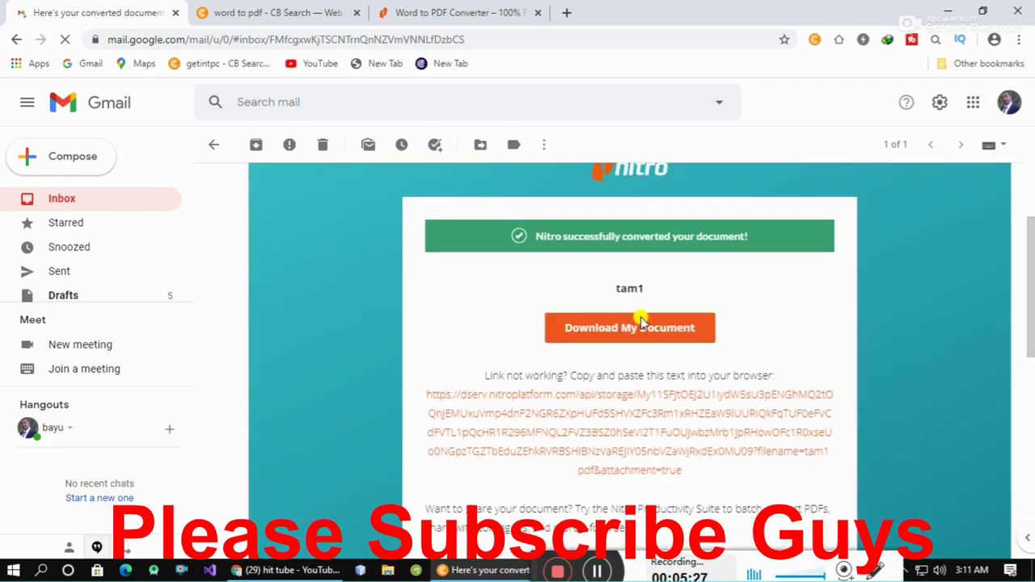
pyautogui.click(620, 333)
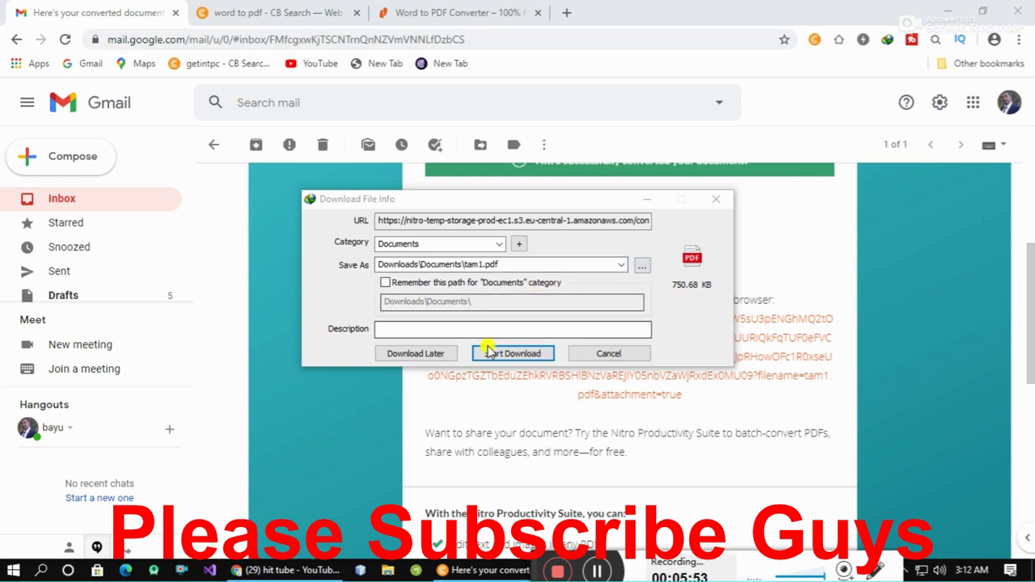
# Save tam1.pdf to the Desktop's my doc folder and start the download.
pyautogui.click(643, 269)
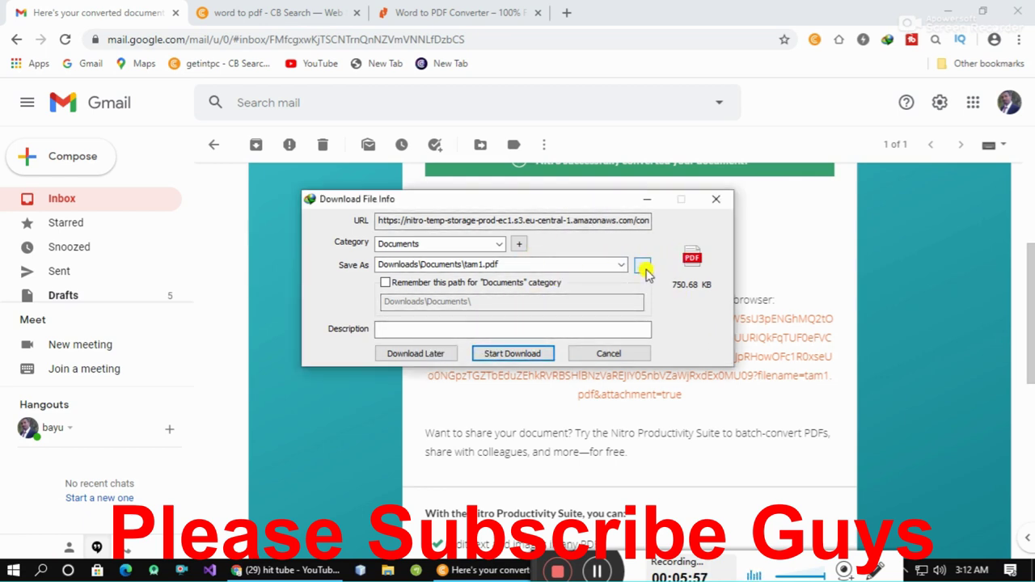
pyautogui.click(645, 269)
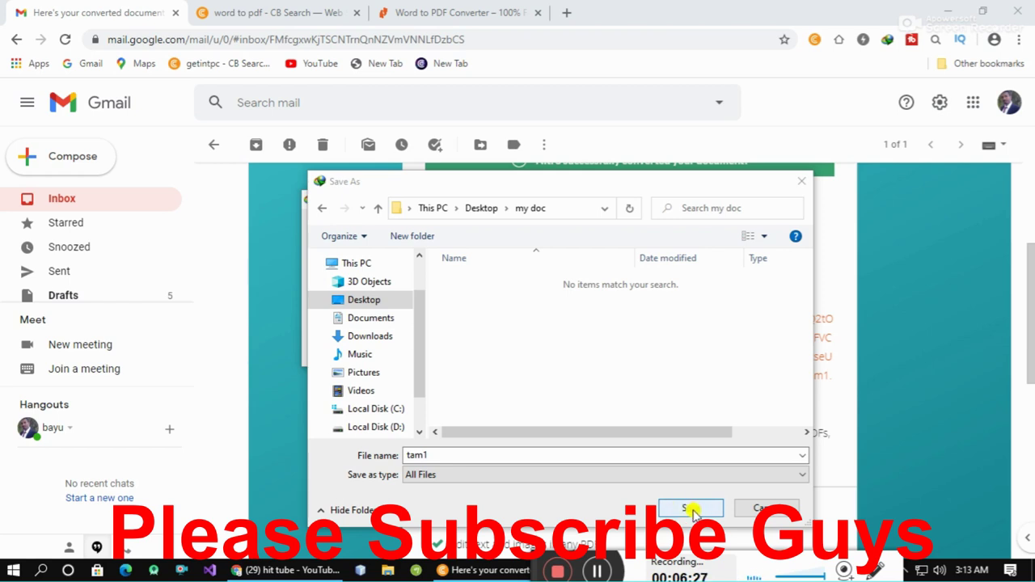
pyautogui.click(691, 508)
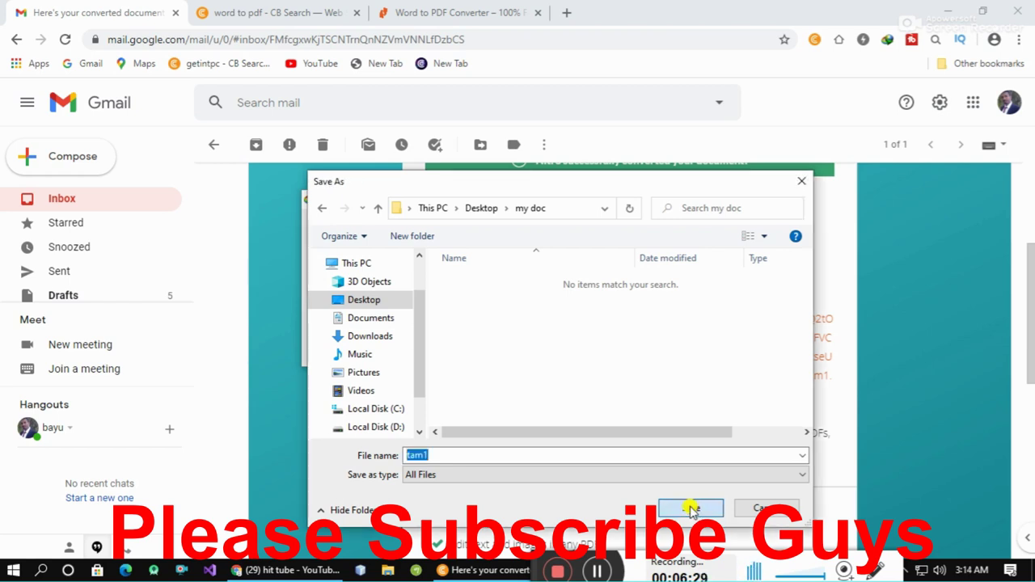
pyautogui.click(511, 354)
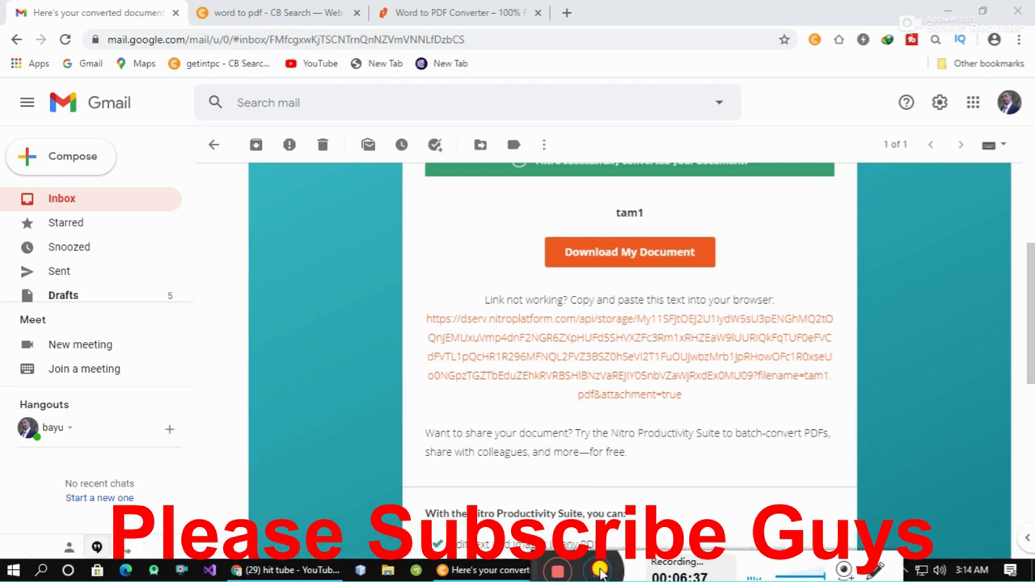
# Find tam1.pdf (751 KB) in the my doc folder and open it in Adobe Reader.
pyautogui.press('super+d')
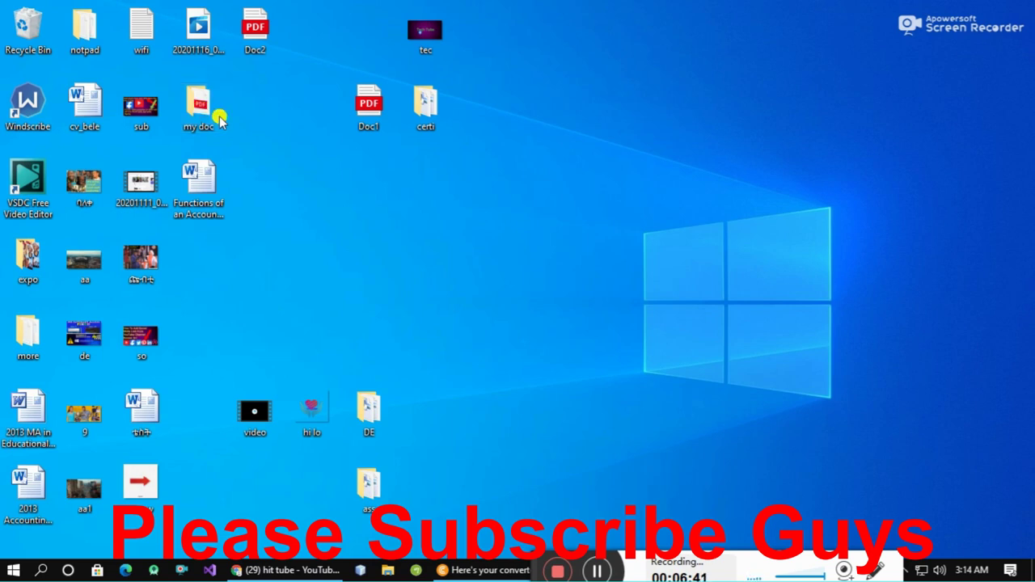
pyautogui.doubleClick(198, 101)
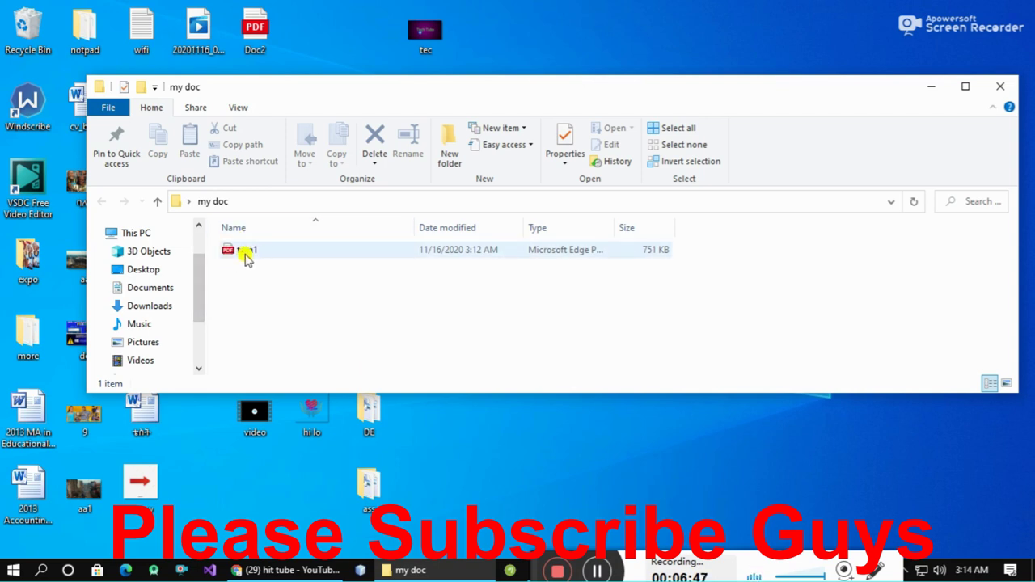
pyautogui.click(245, 252)
pyautogui.click(245, 251)
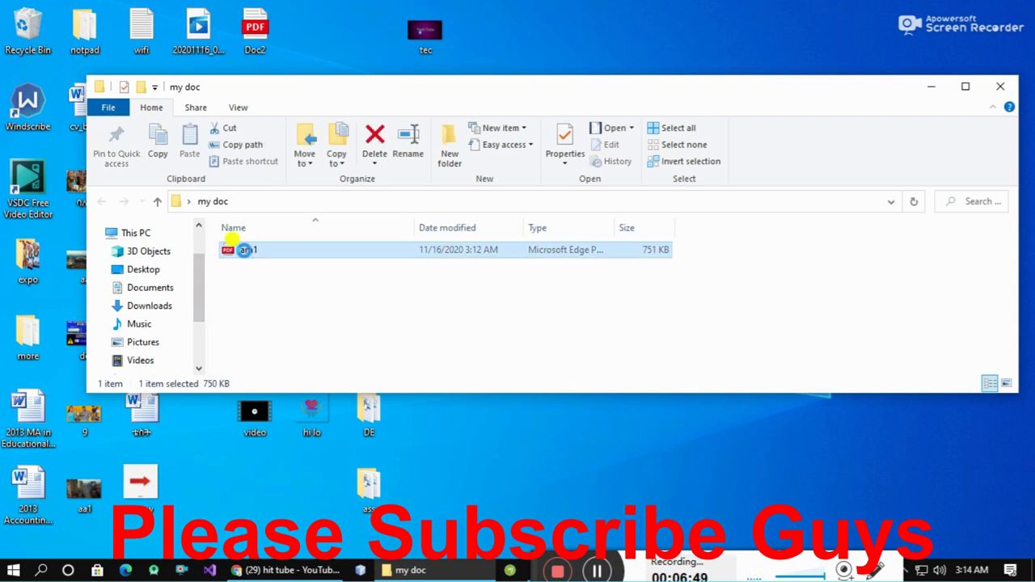
pyautogui.rightClick(245, 250)
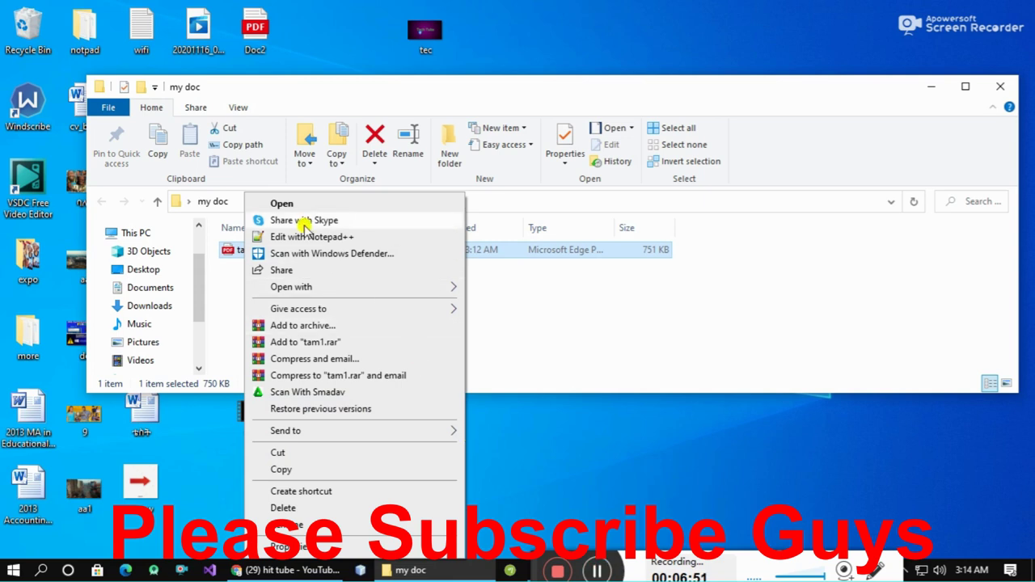
pyautogui.moveTo(295, 288)
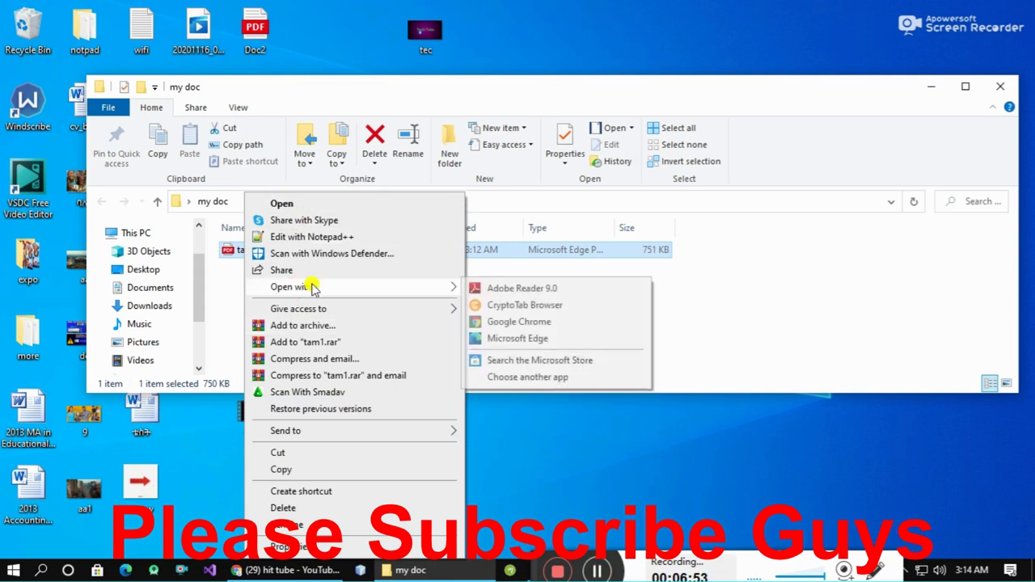
pyautogui.click(499, 289)
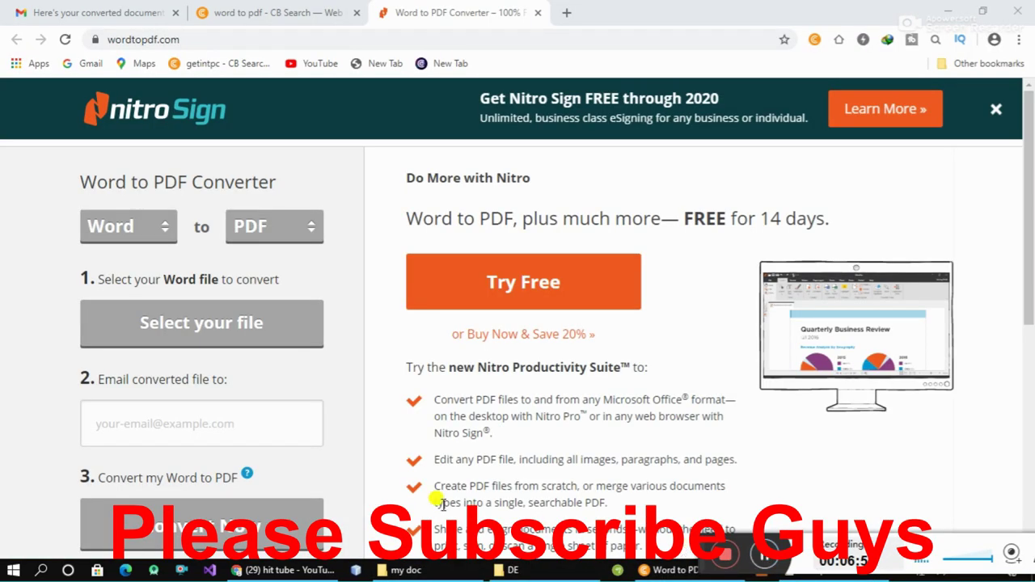
# Load tem deg into the converter and pick the saved Gmail address for delivery.
pyautogui.click(274, 227)
pyautogui.click(84, 328)
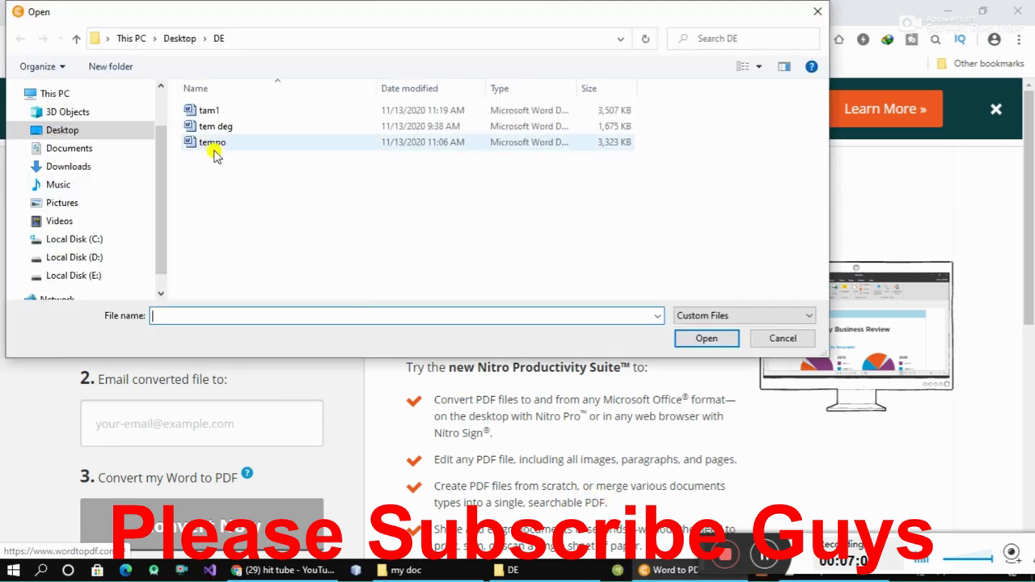
pyautogui.click(218, 129)
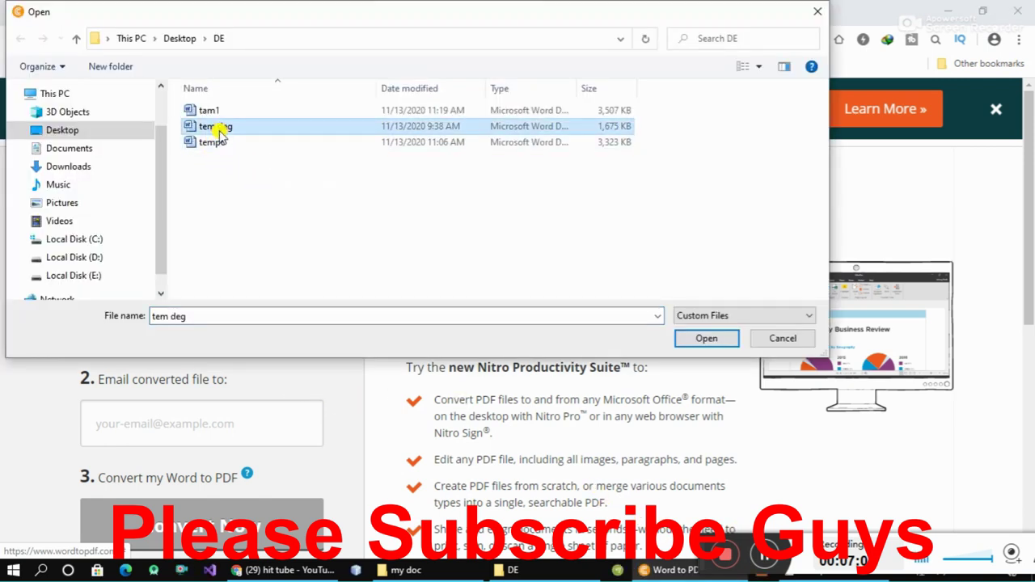
pyautogui.click(707, 339)
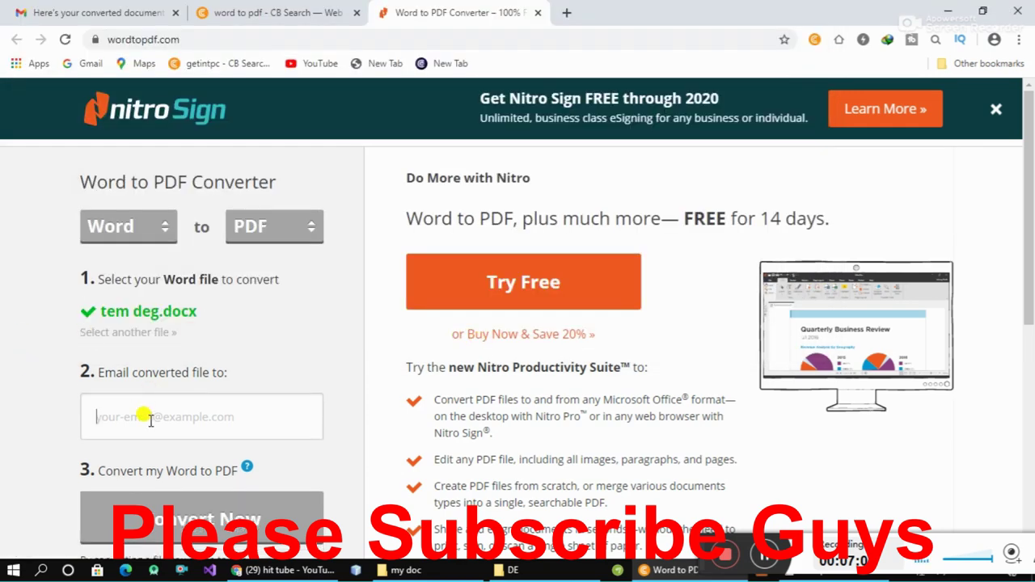
pyautogui.click(150, 420)
pyautogui.click(184, 271)
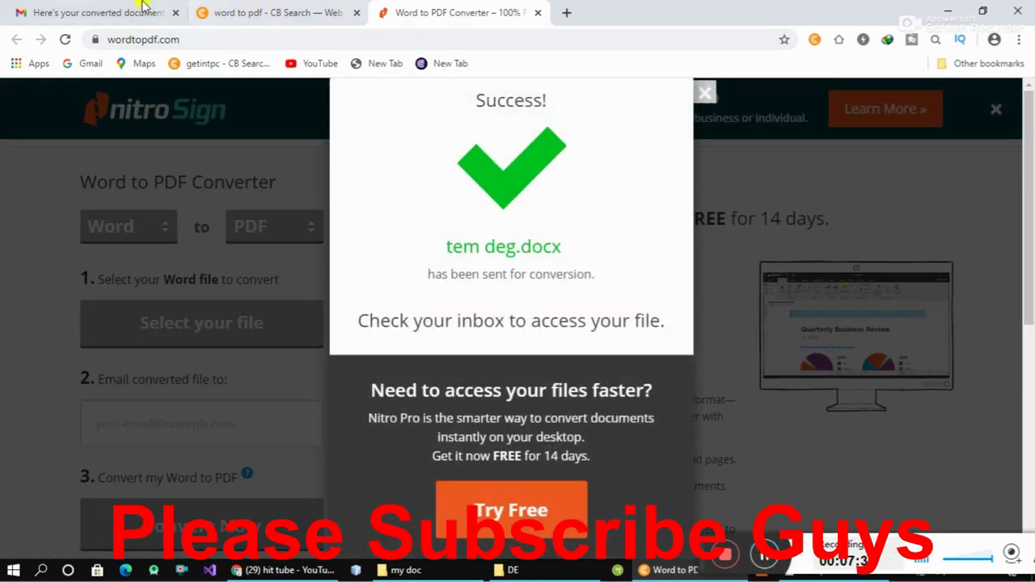
# From the Gmail inbox, open the Nitro email and download the converted tem deg PDF.
pyautogui.click(89, 16)
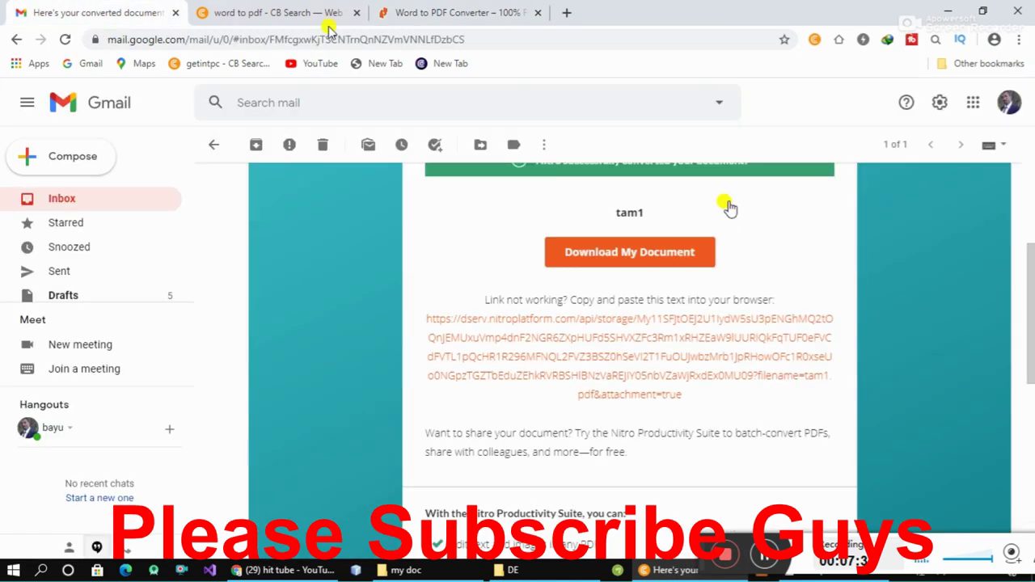
pyautogui.click(77, 204)
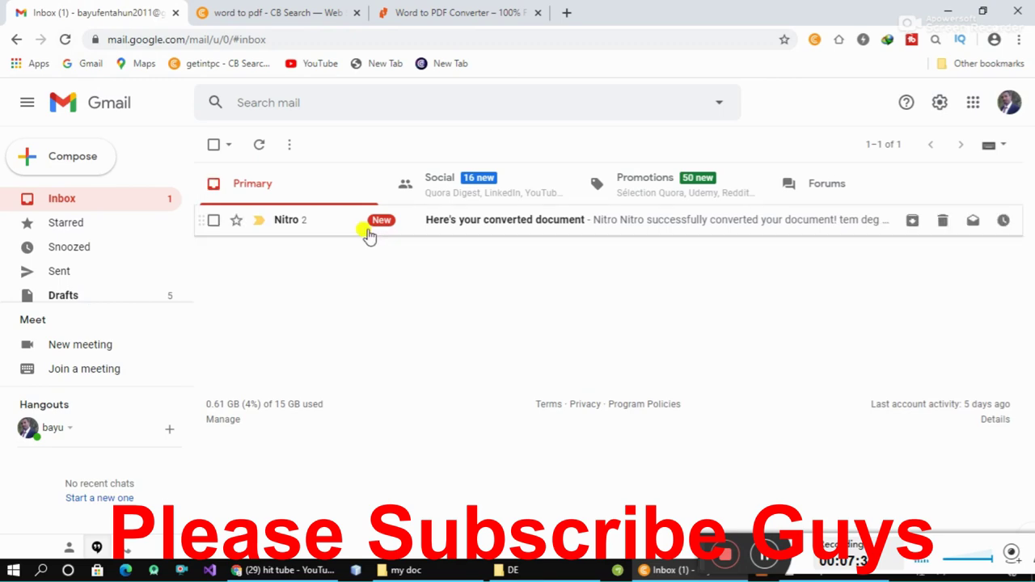
pyautogui.click(347, 230)
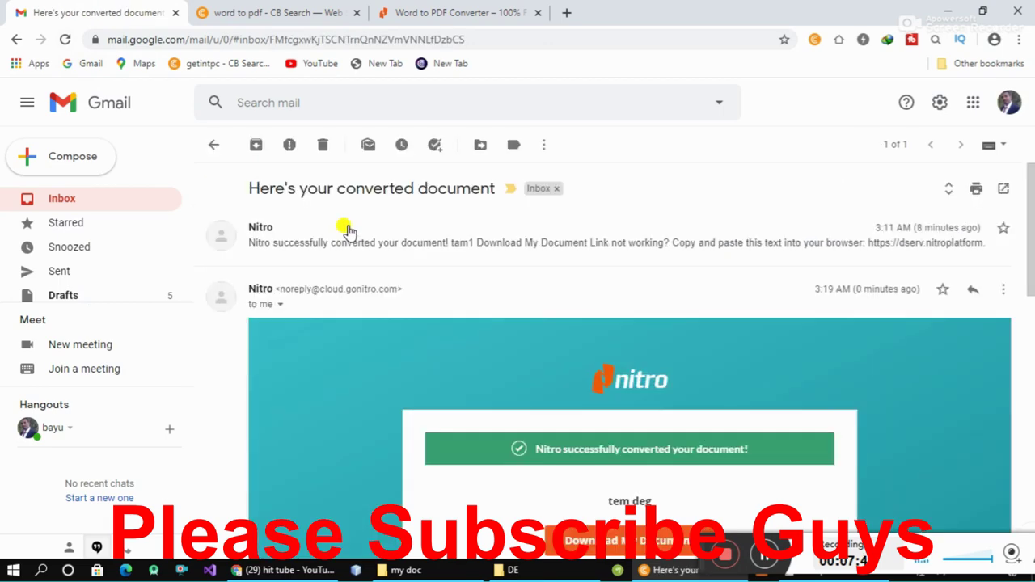
pyautogui.scroll(-3, 712, 402)
pyautogui.scroll(4, 629, 358)
pyautogui.scroll(-2, 744, 527)
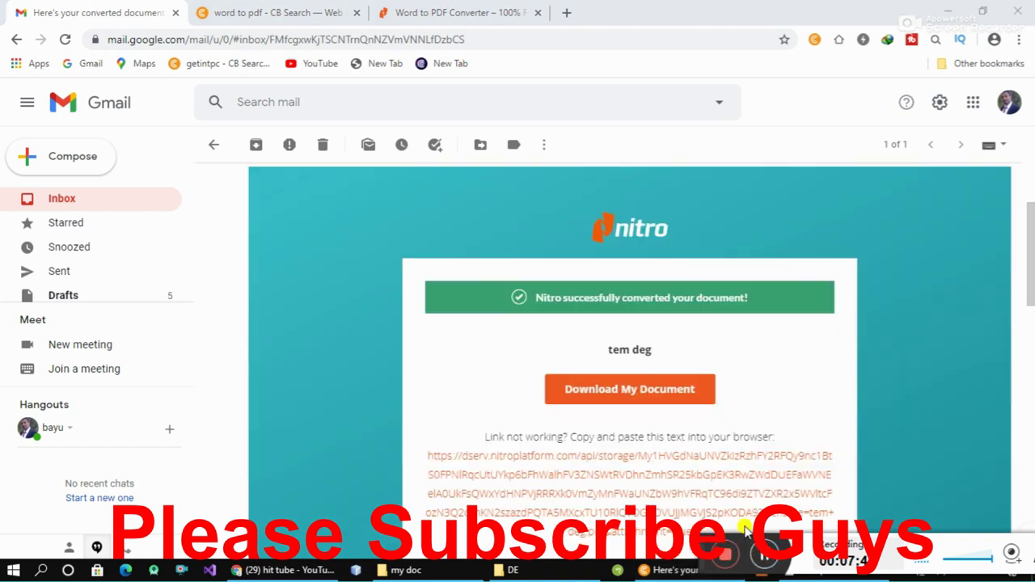
pyautogui.click(644, 395)
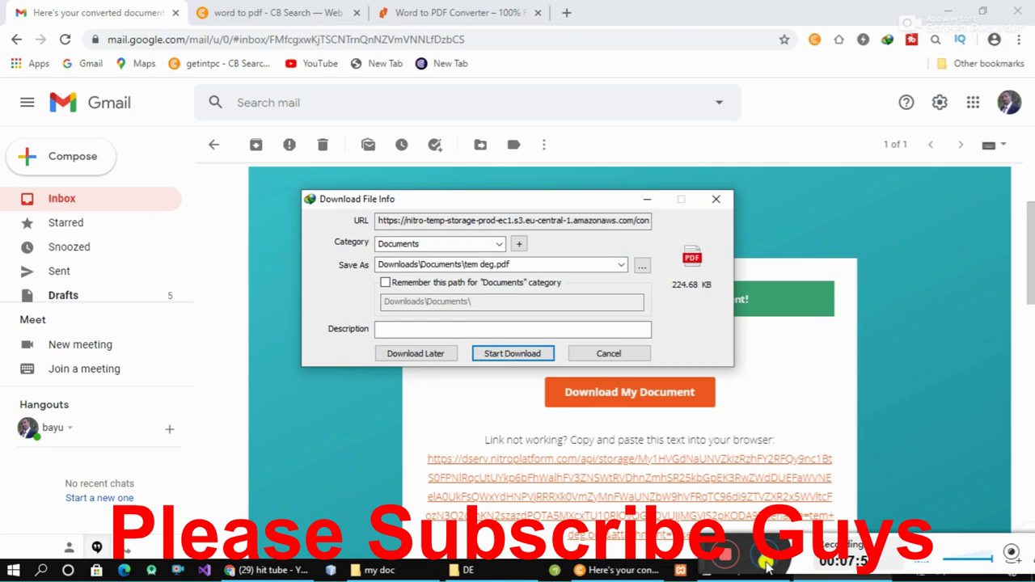
# Set Internet Download Manager to save tem deg.pdf in the Desktop's my doc folder.
pyautogui.click(688, 511)
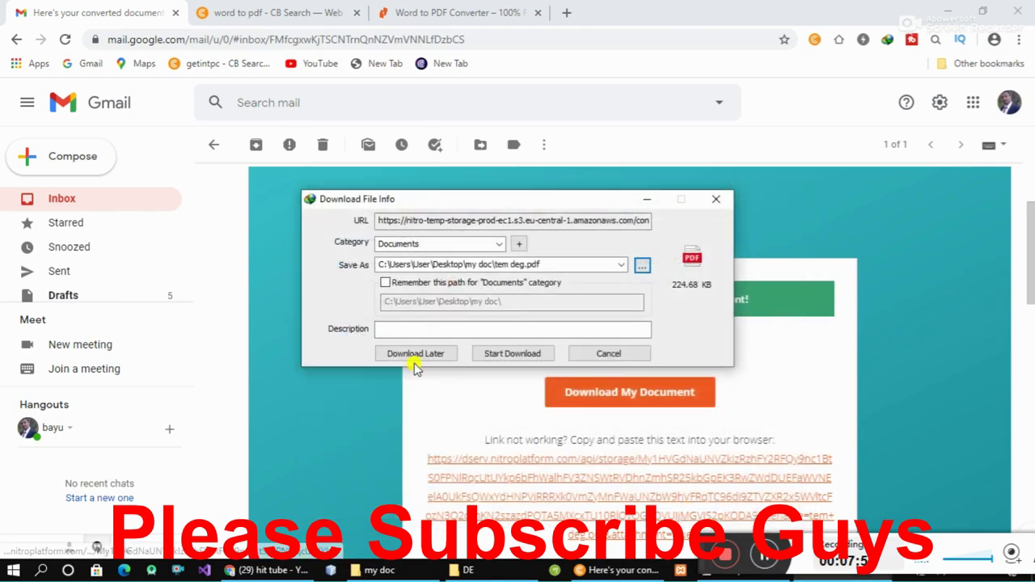